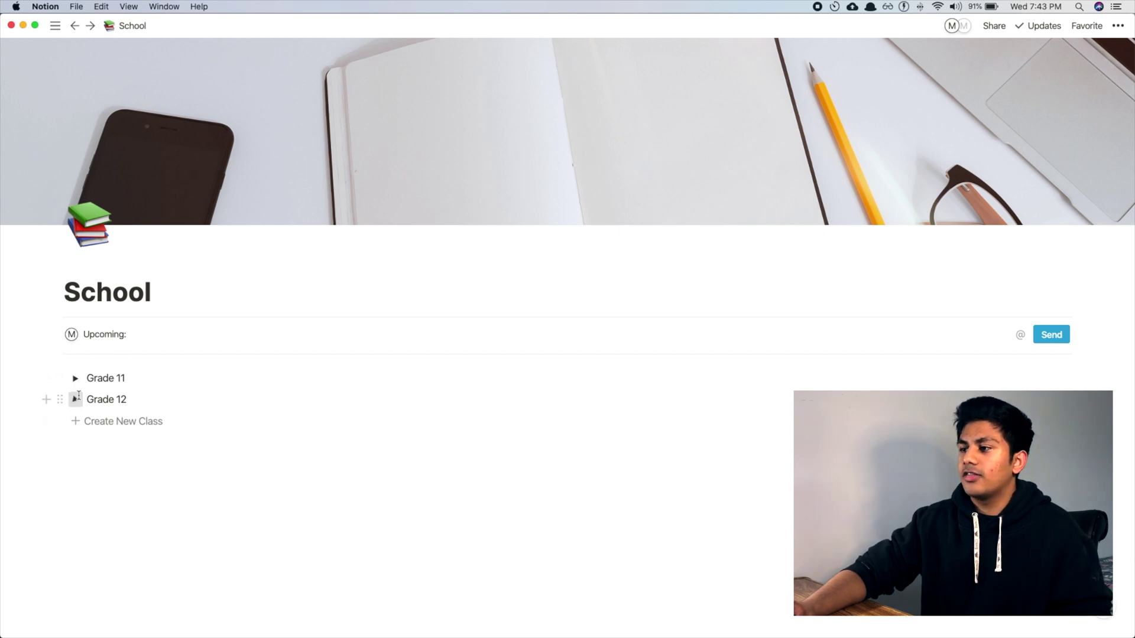
# Expand Grade 12 to show Advanced Functions and University English, and add an empty line below
pyautogui.click(75, 399)
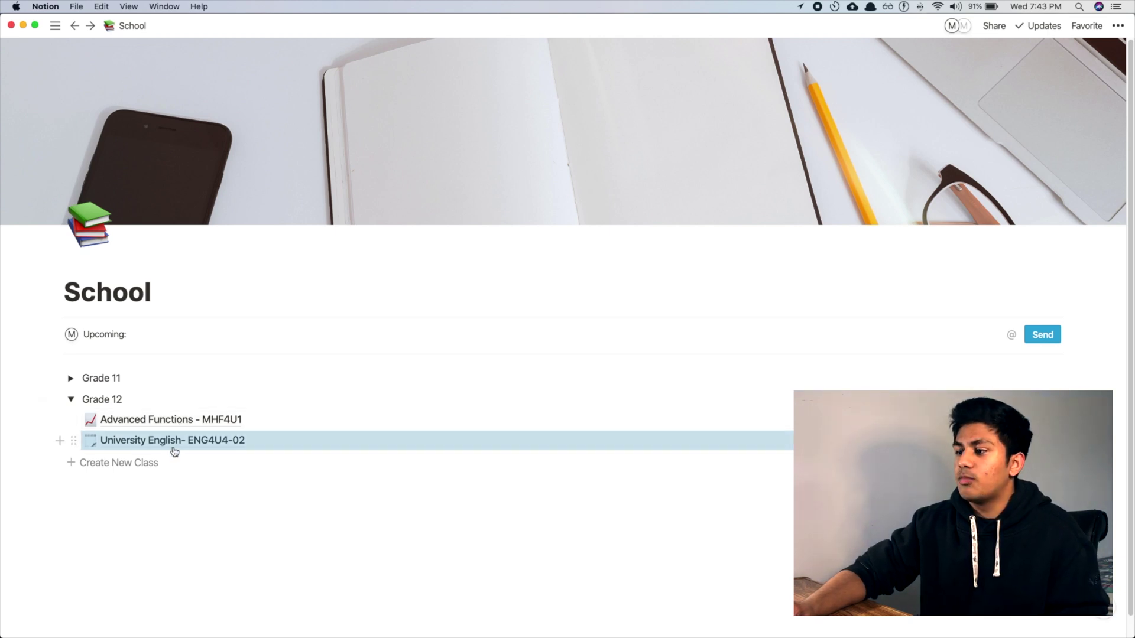
pyautogui.click(165, 480)
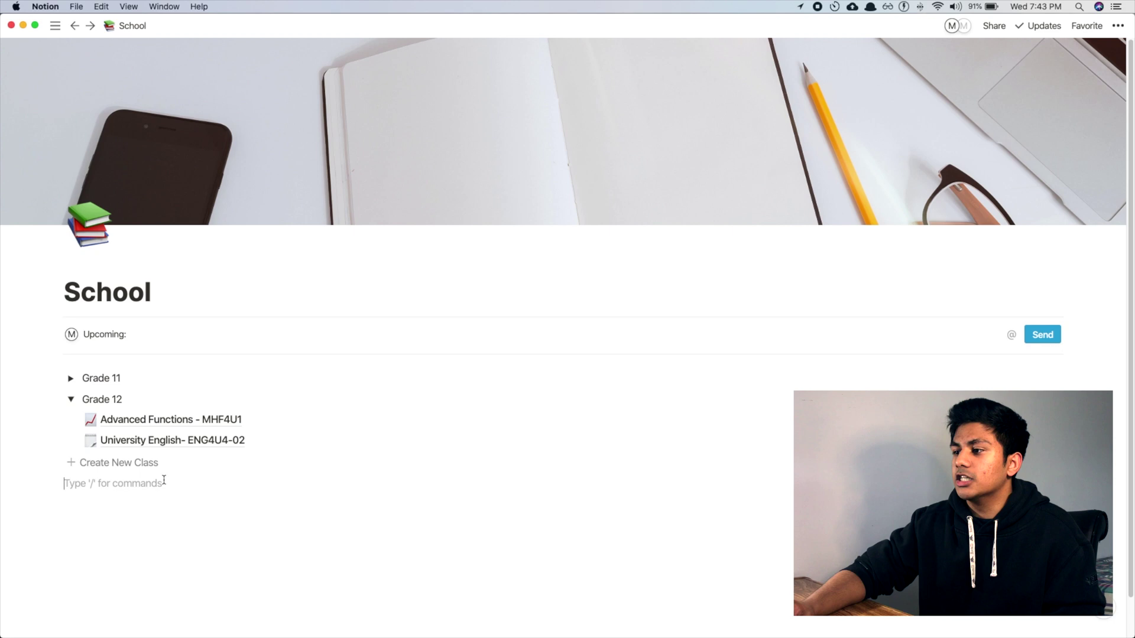
pyautogui.press('Return')
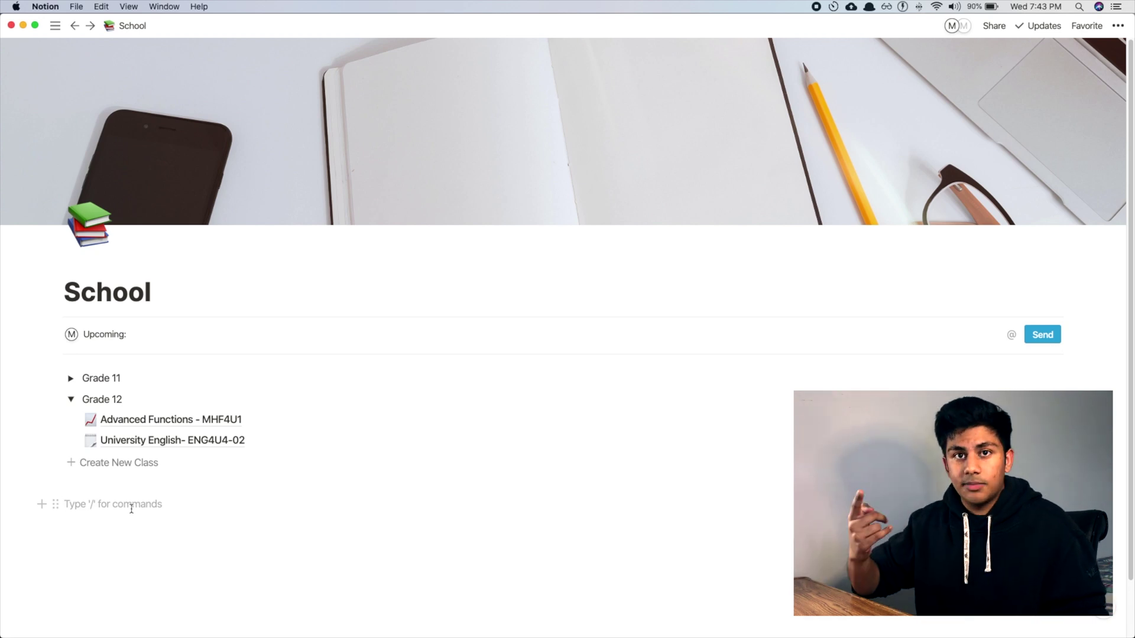
# Open the University English class page and look over its Class Notes and Revision Timetable tables
pyautogui.click(182, 441)
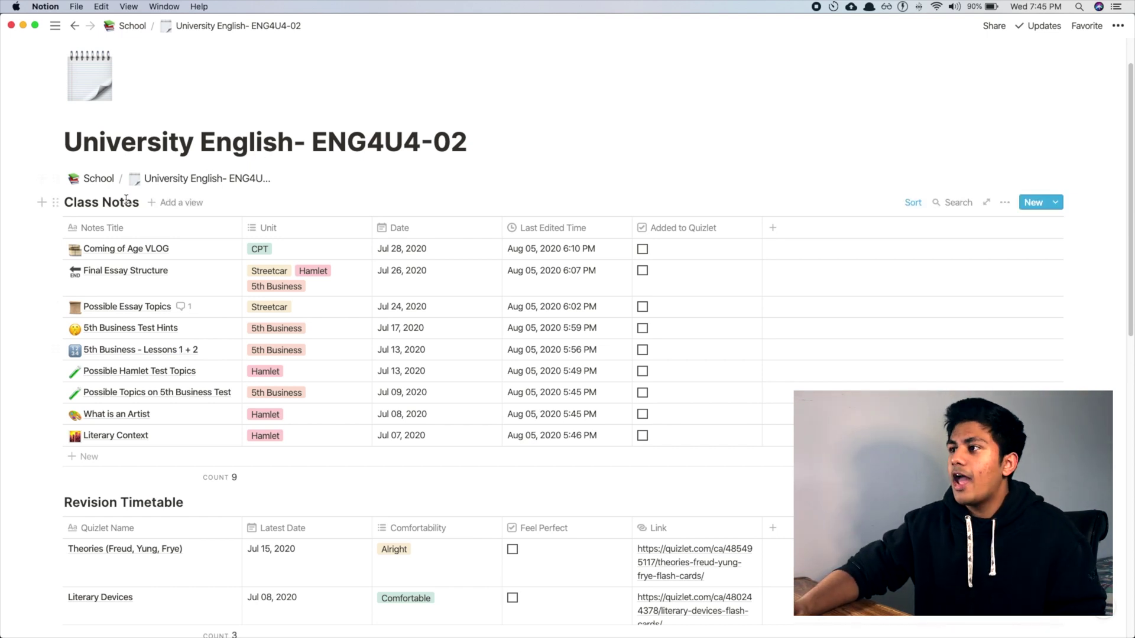
pyautogui.moveTo(552, 228)
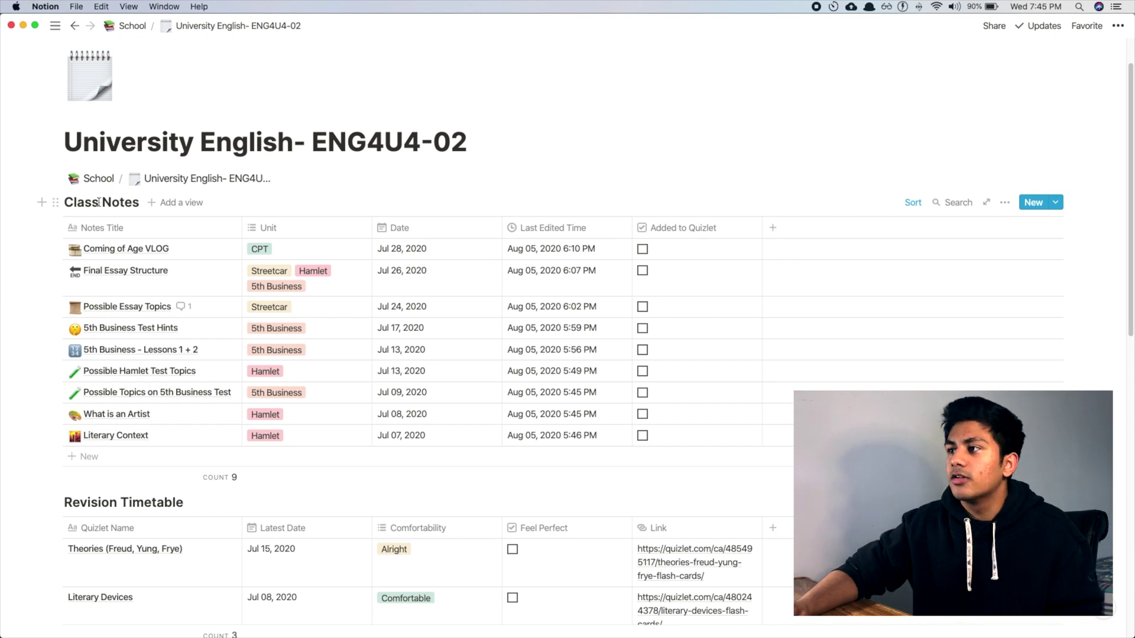
pyautogui.scroll(-2, 165, 231)
pyautogui.scroll(-3, 145, 378)
pyautogui.scroll(-5, 146, 384)
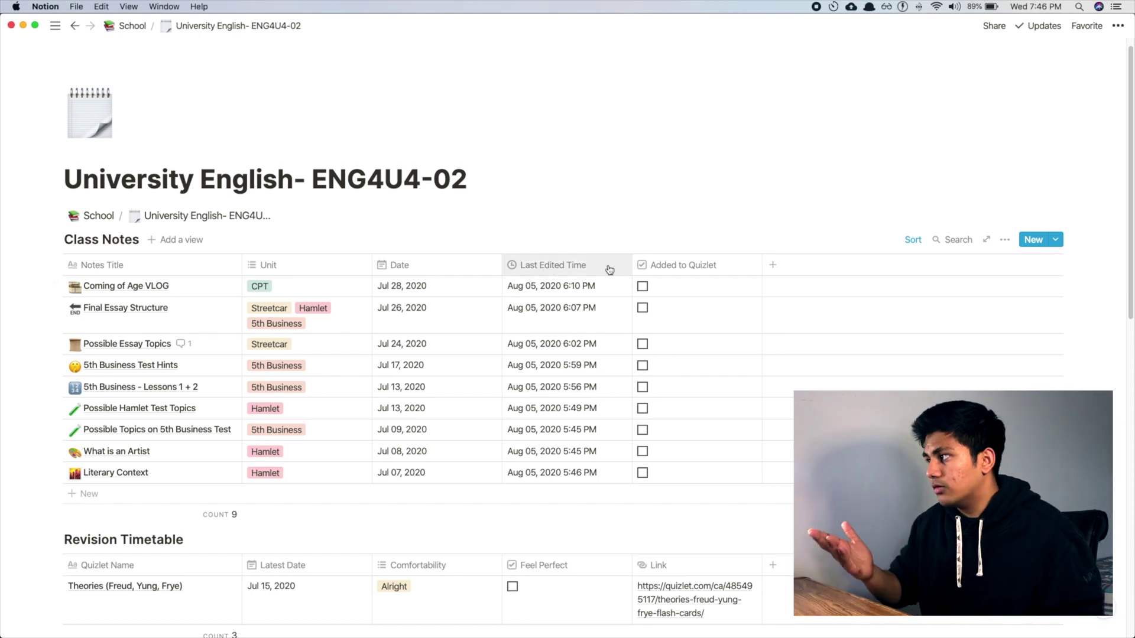
pyautogui.scroll(-2, 360, 317)
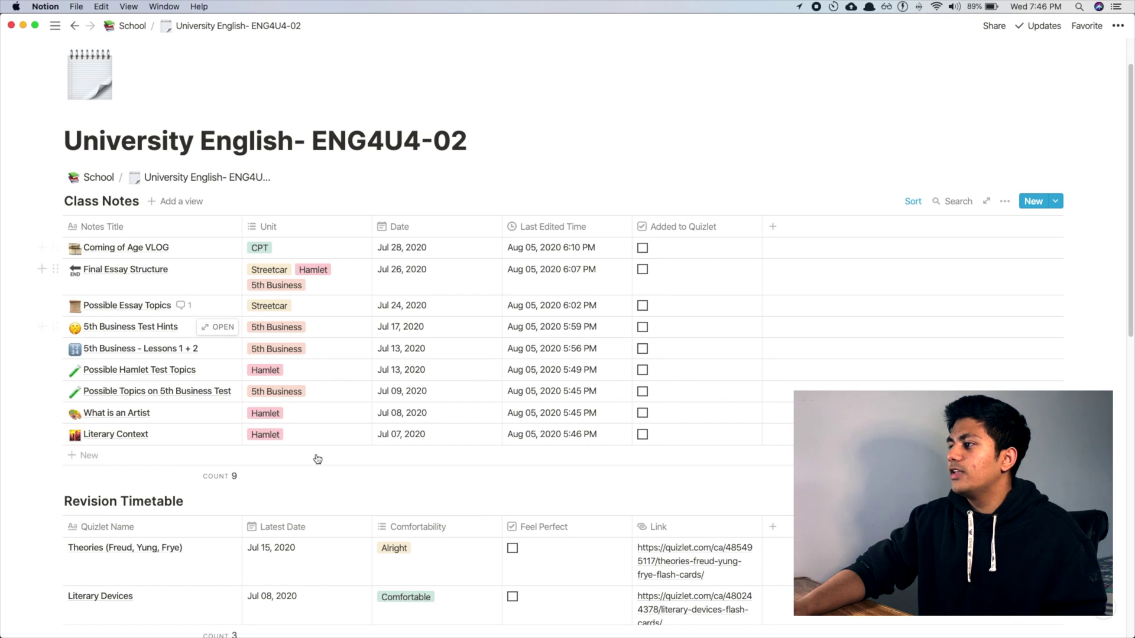
pyautogui.moveTo(140, 387)
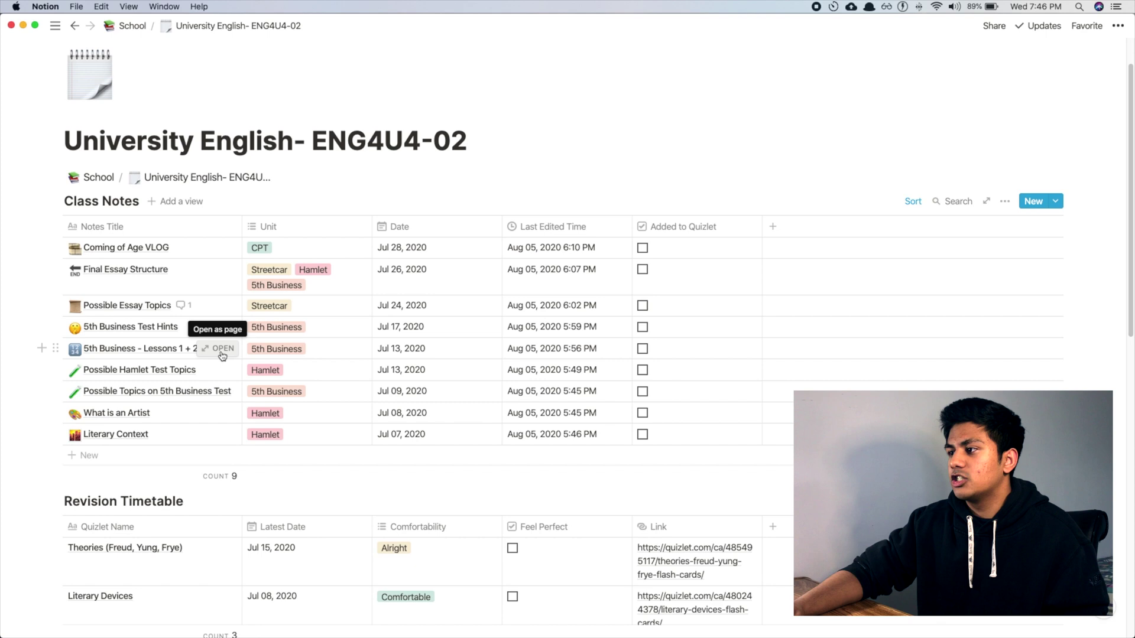
# Open the 5th Business - Lessons 1 + 2 note and switch on Full width
pyautogui.click(222, 355)
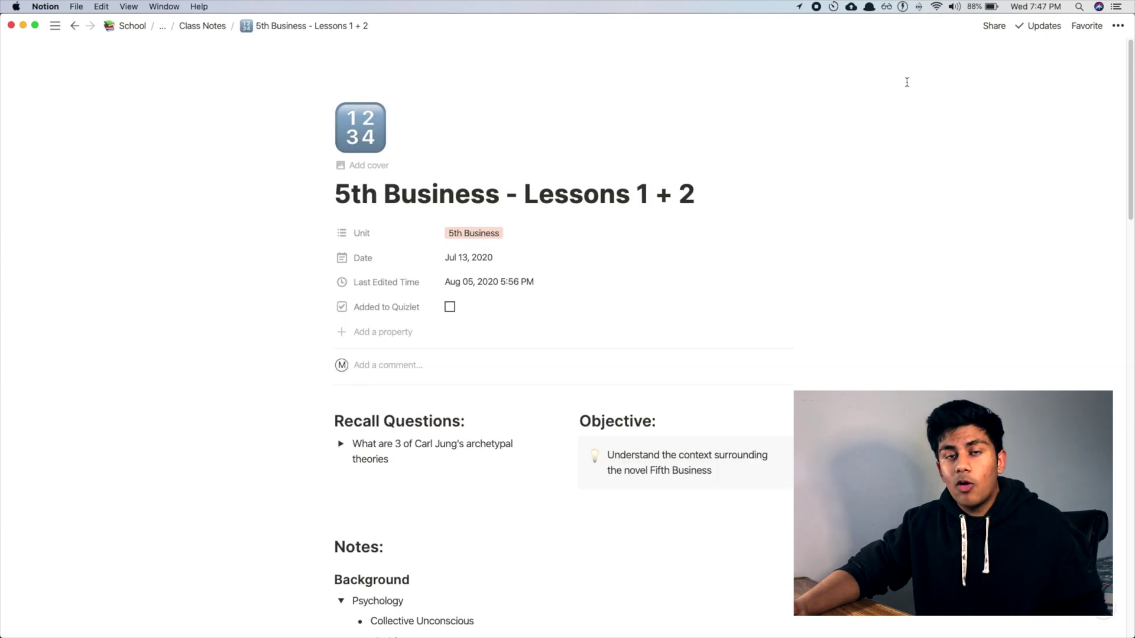
pyautogui.click(1117, 26)
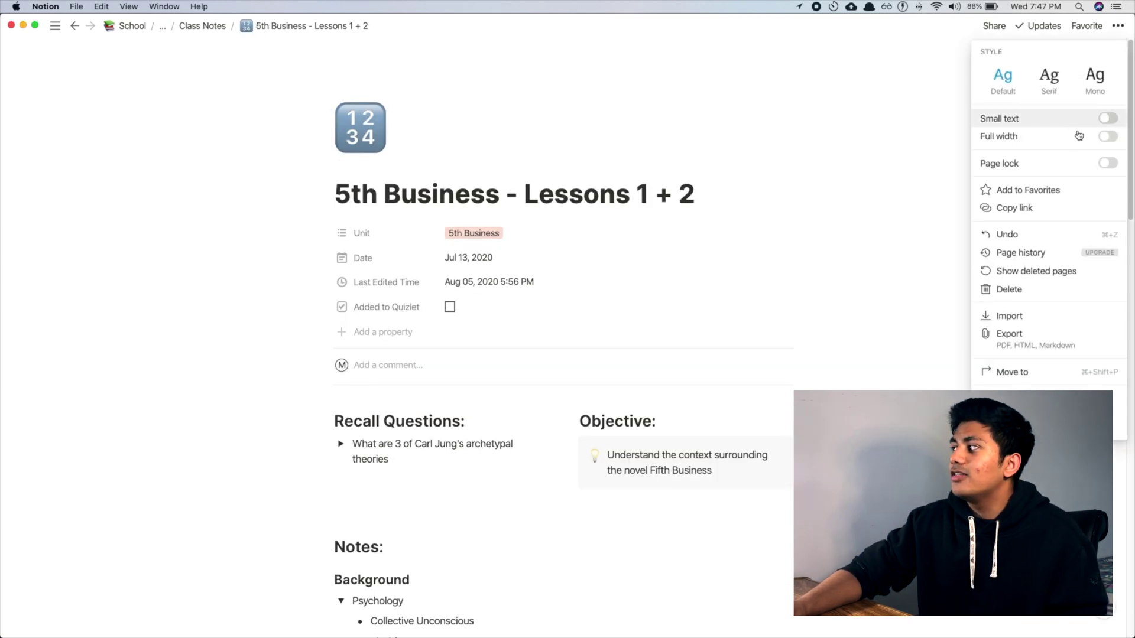
pyautogui.click(1114, 140)
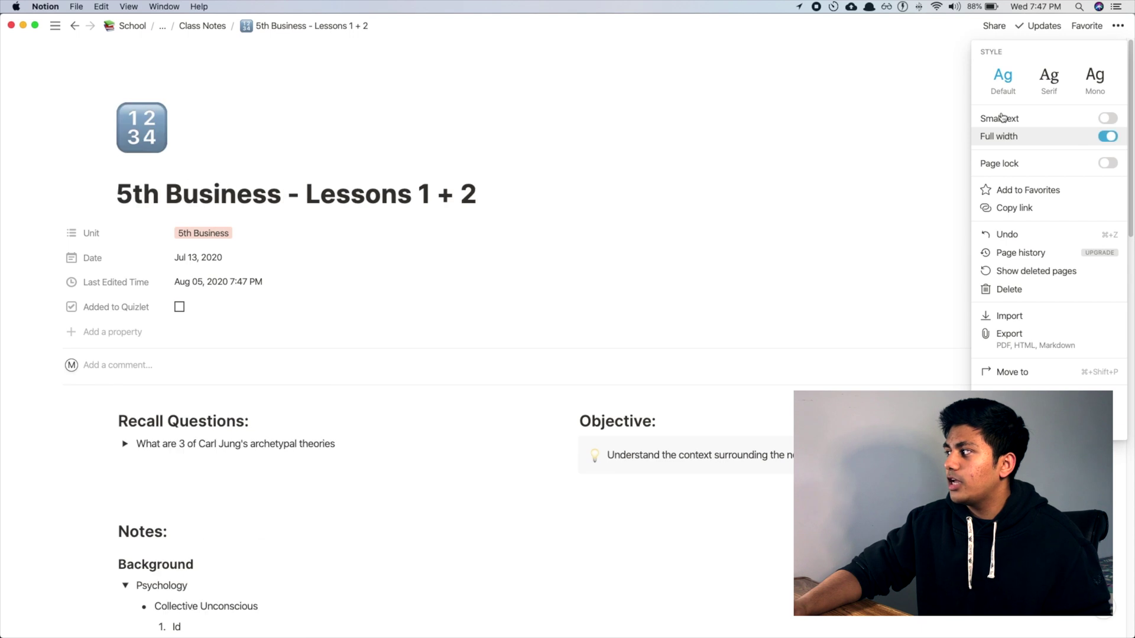
pyautogui.click(753, 96)
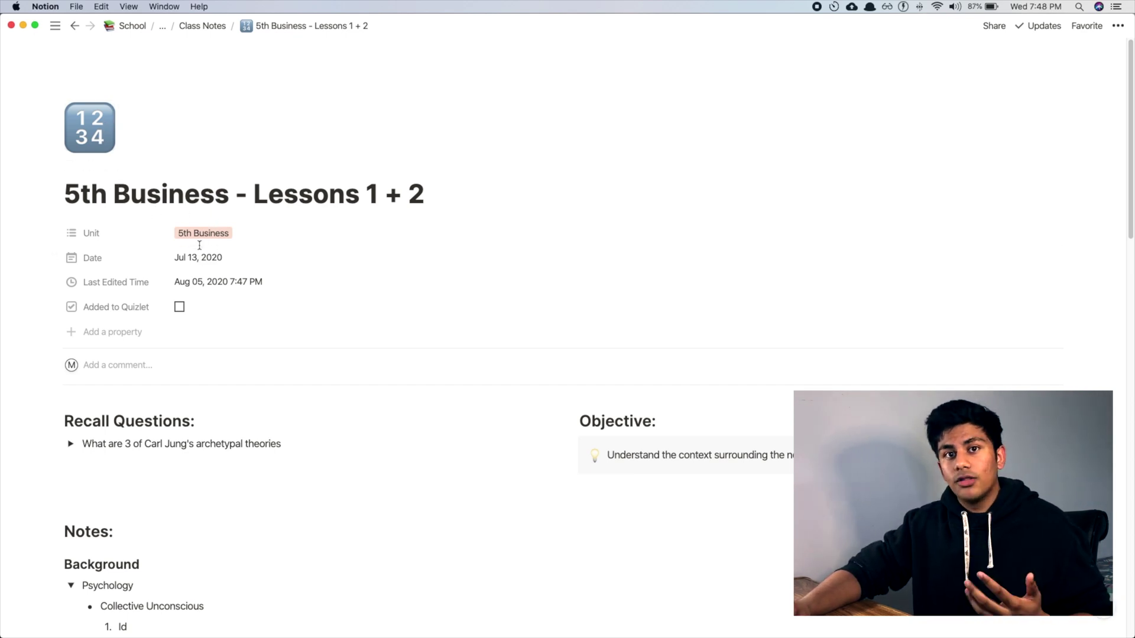
pyautogui.scroll(-2, 207, 266)
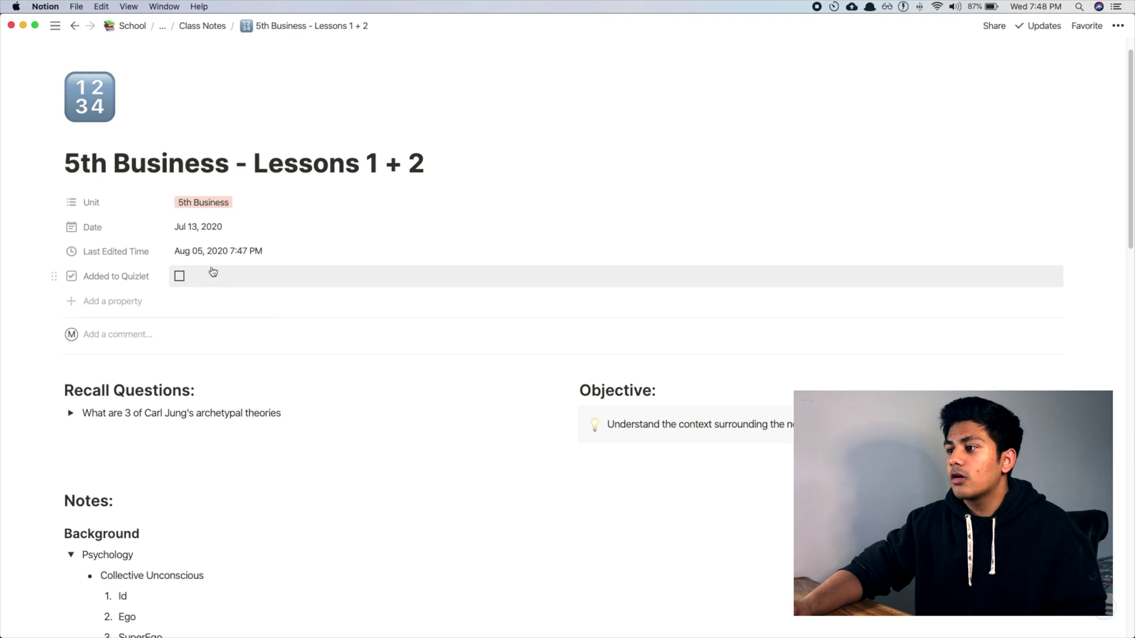
pyautogui.scroll(-1, 213, 272)
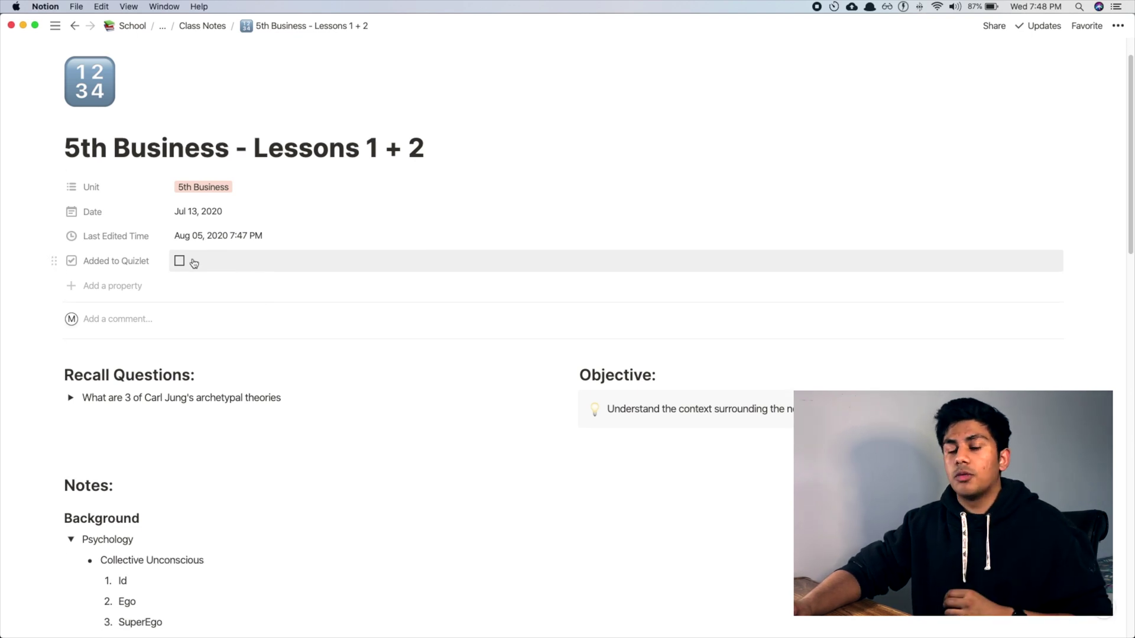
pyautogui.scroll(-3, 214, 264)
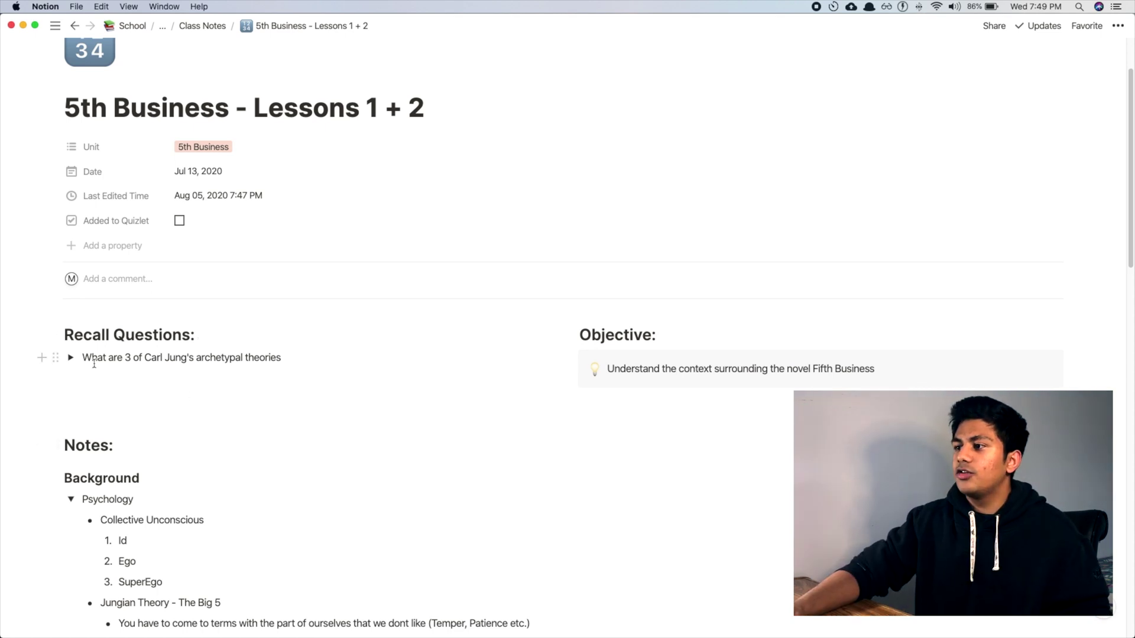
pyautogui.click(71, 357)
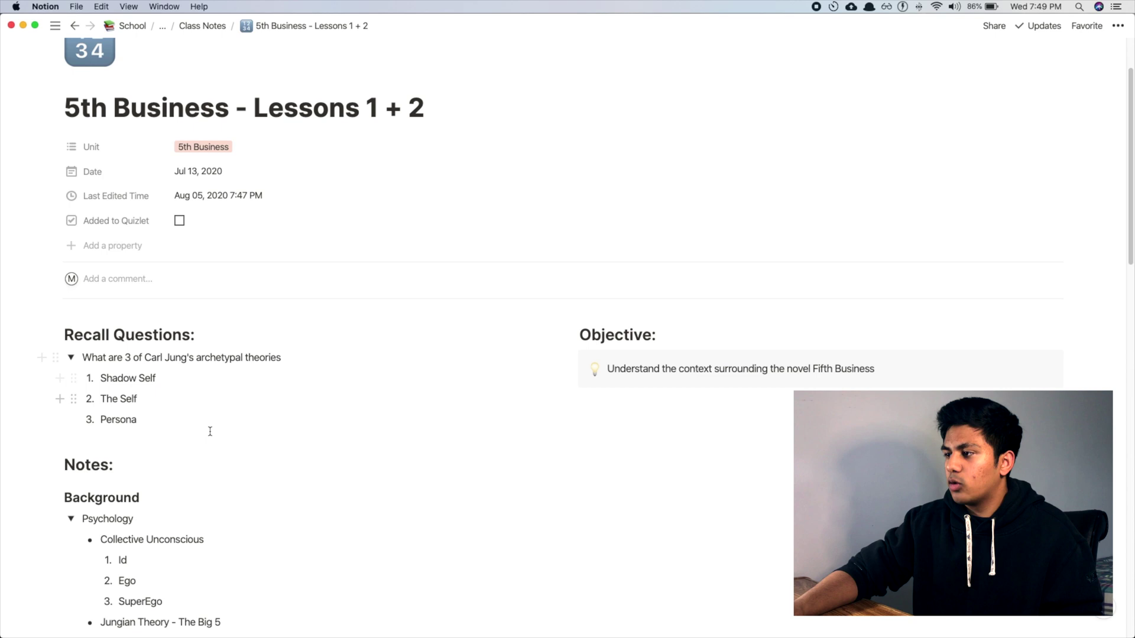
pyautogui.click(72, 358)
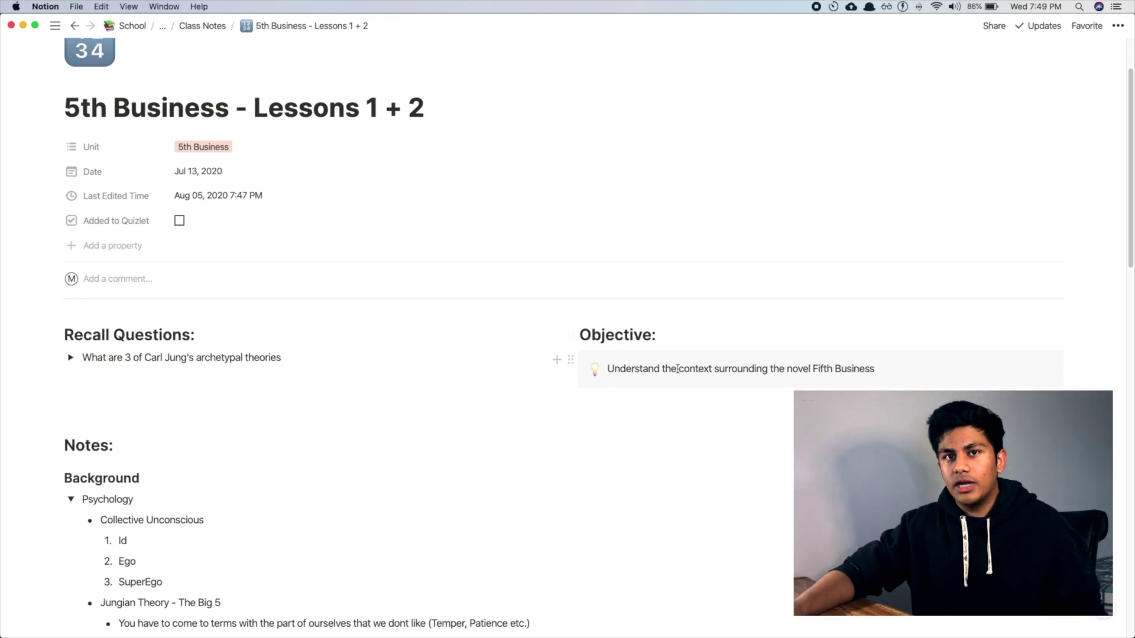
pyautogui.scroll(-1, 678, 368)
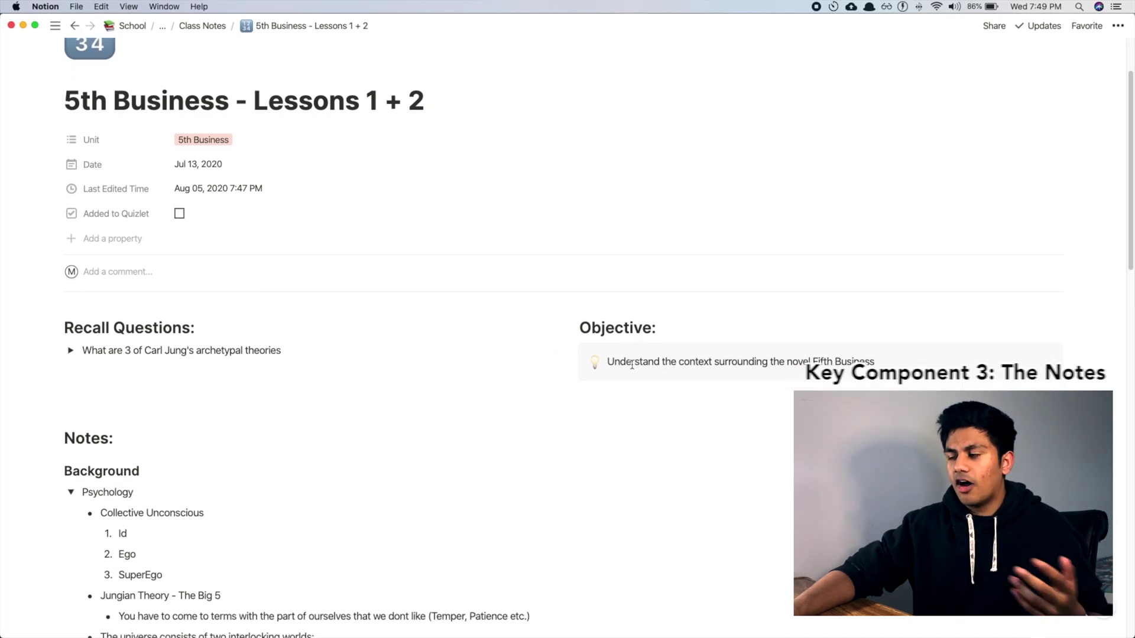
pyautogui.scroll(-1, 631, 365)
pyautogui.scroll(-5, 414, 332)
pyautogui.scroll(-1, 281, 337)
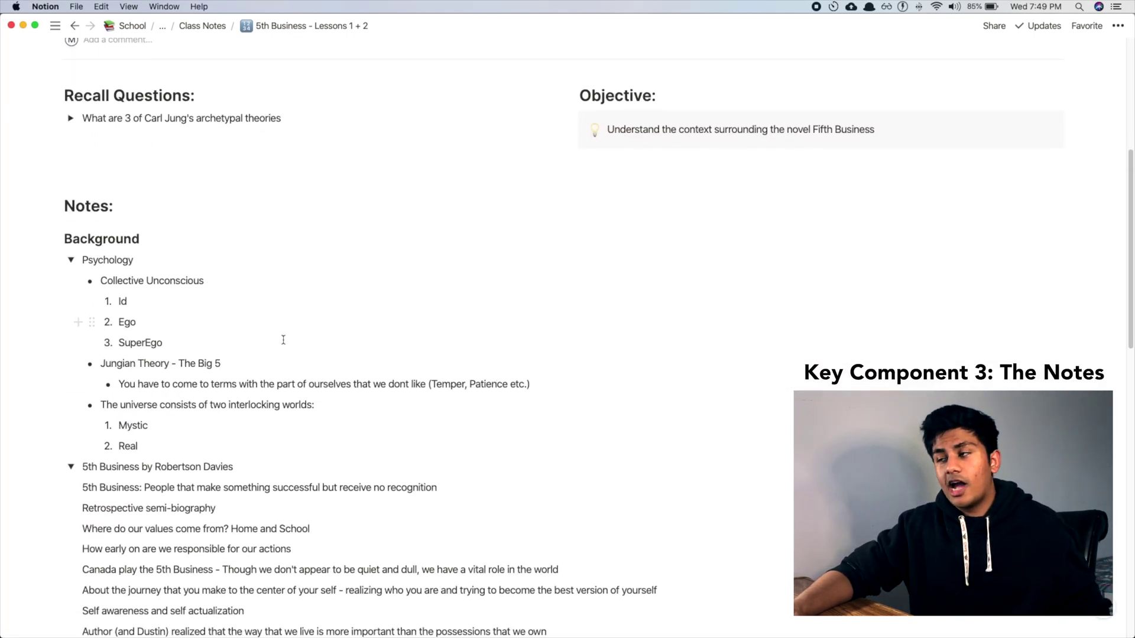
pyautogui.scroll(-3, 387, 452)
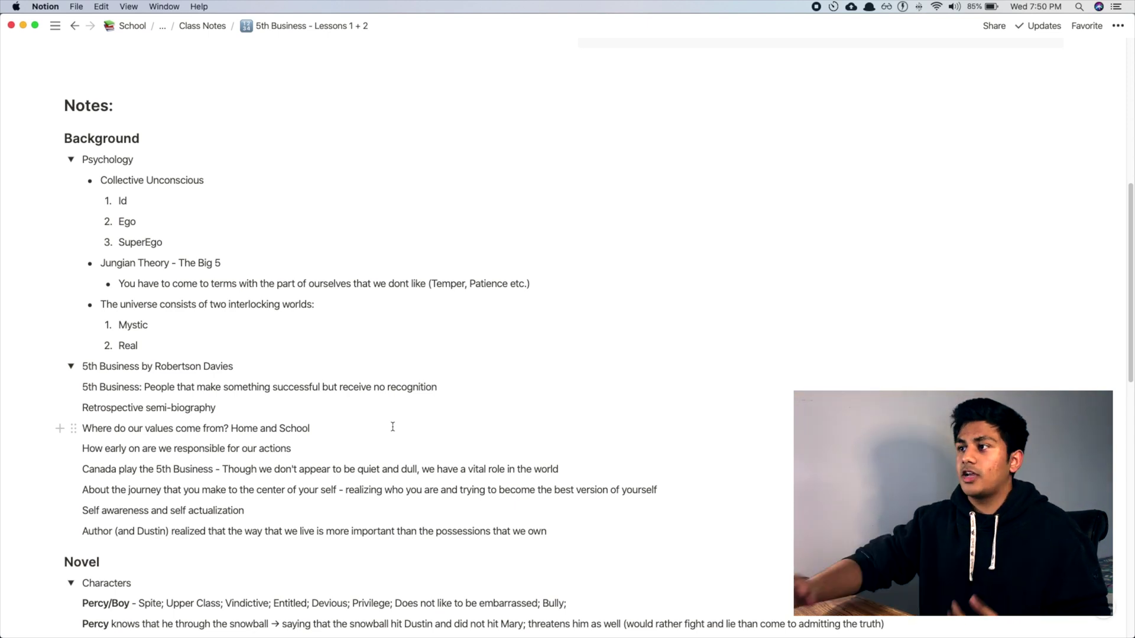
pyautogui.click(75, 164)
pyautogui.click(72, 160)
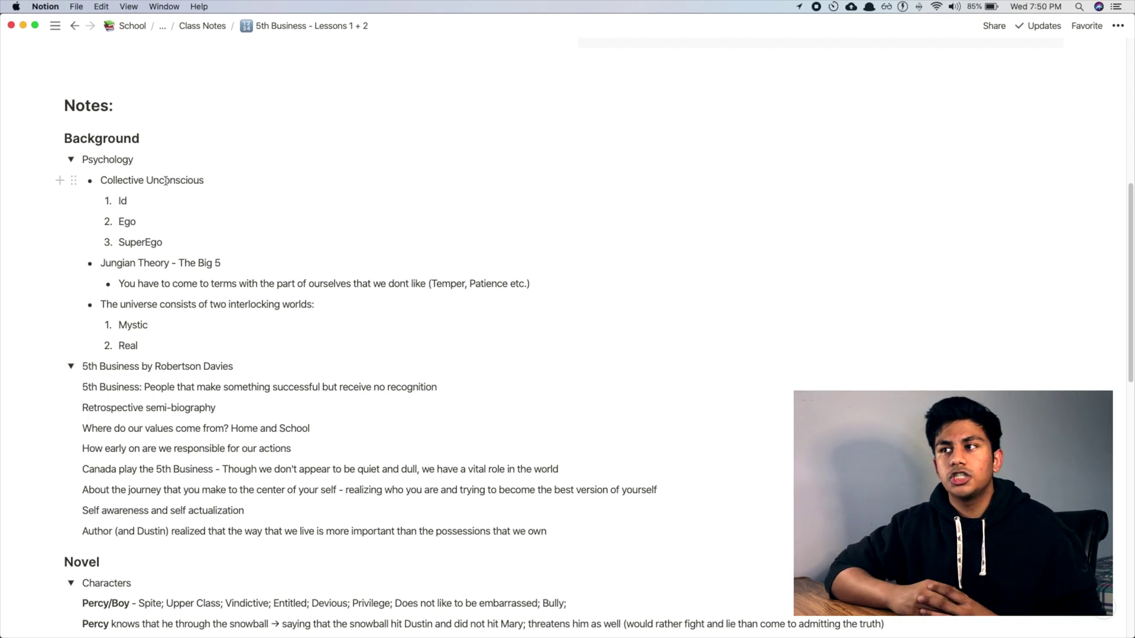
pyautogui.click(71, 159)
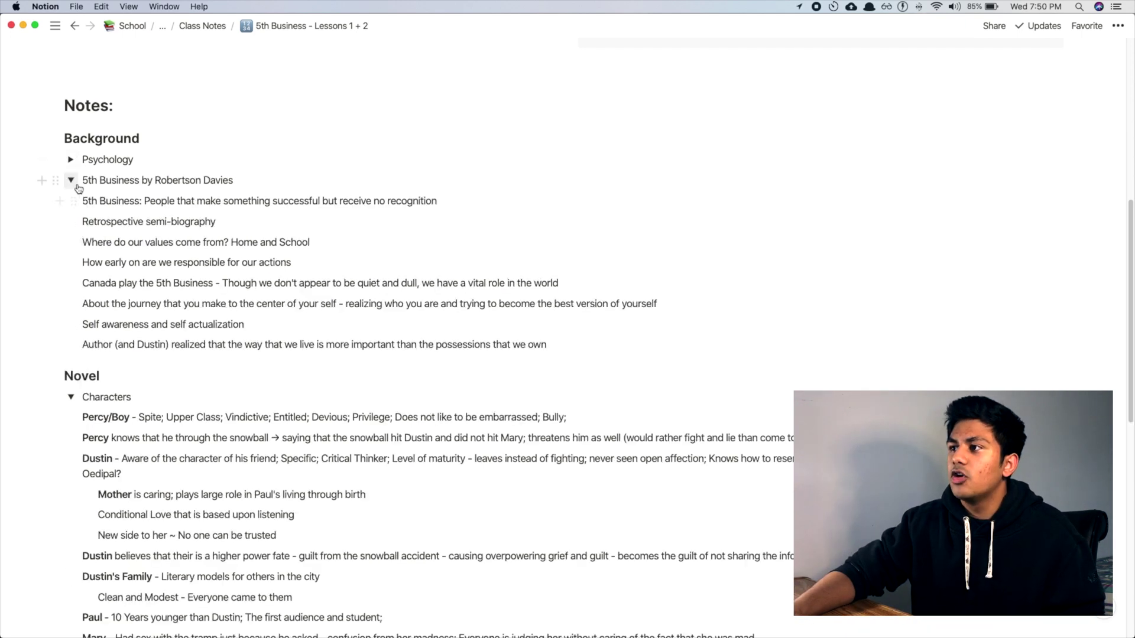
pyautogui.click(71, 180)
pyautogui.click(71, 231)
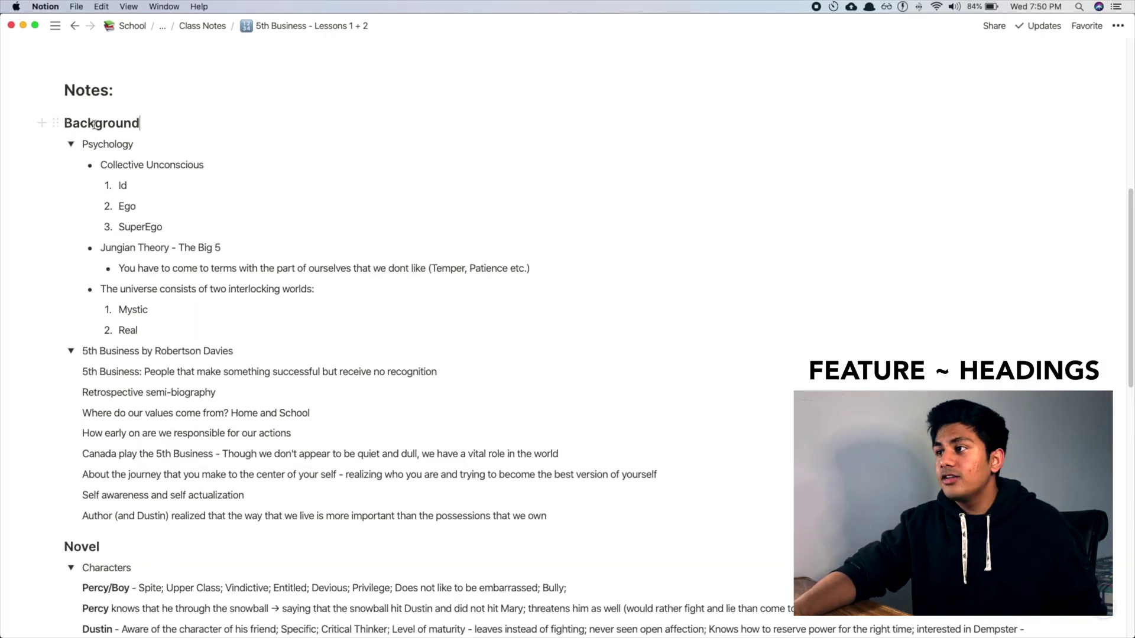
pyautogui.scroll(-5, 138, 126)
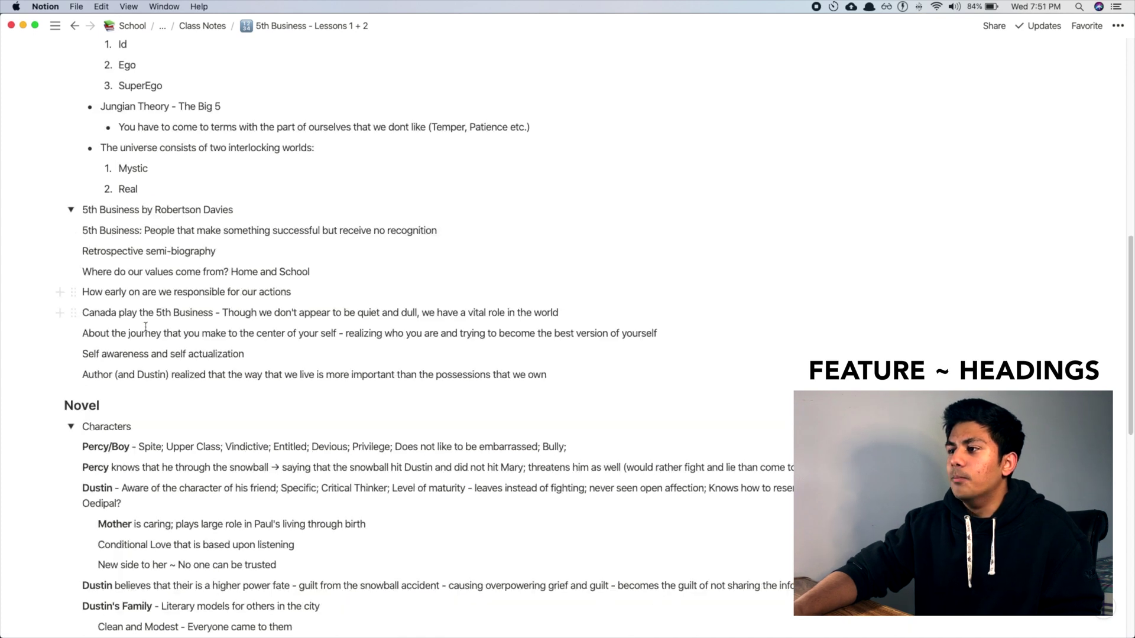
pyautogui.scroll(-5, 124, 375)
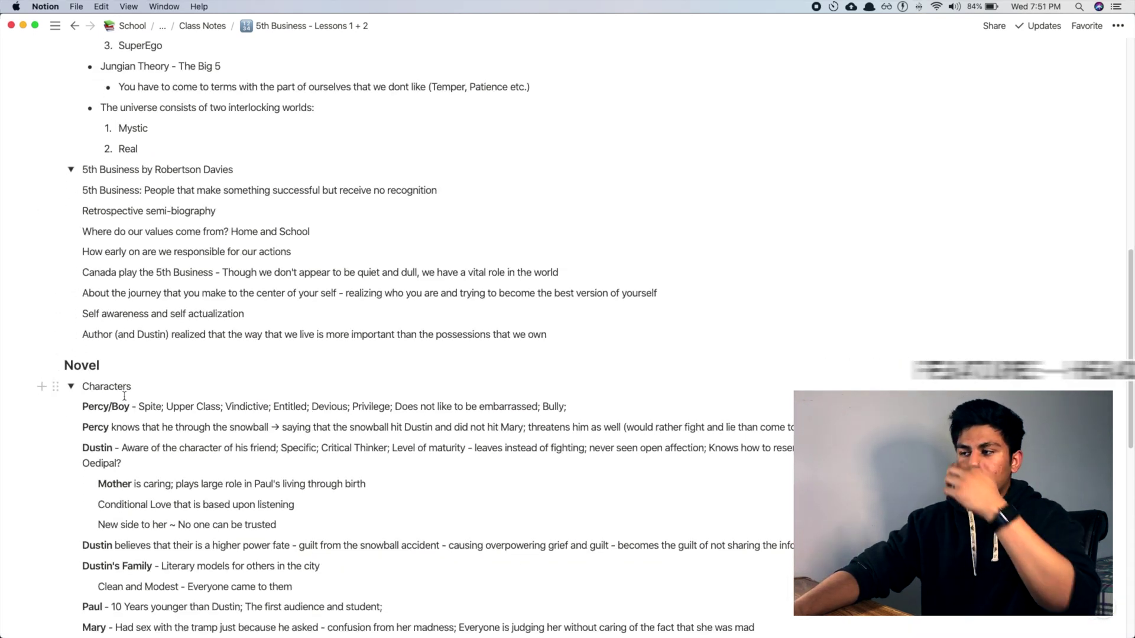
pyautogui.scroll(-4, 118, 391)
pyautogui.scroll(-4, 119, 391)
pyautogui.scroll(-4, 141, 357)
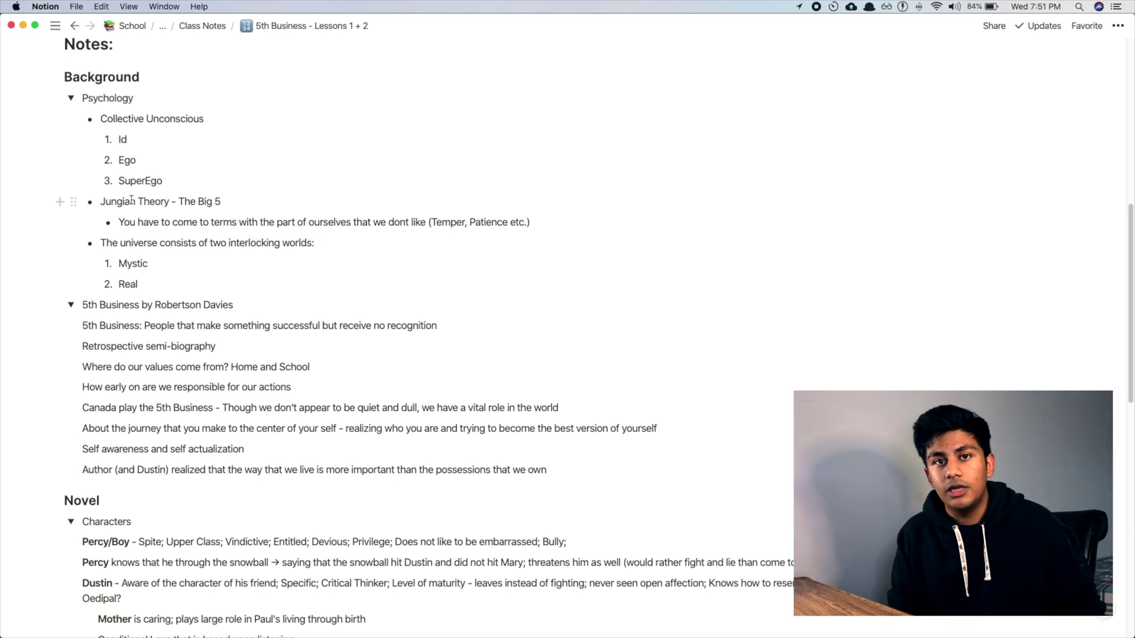
pyautogui.scroll(3, 371, 320)
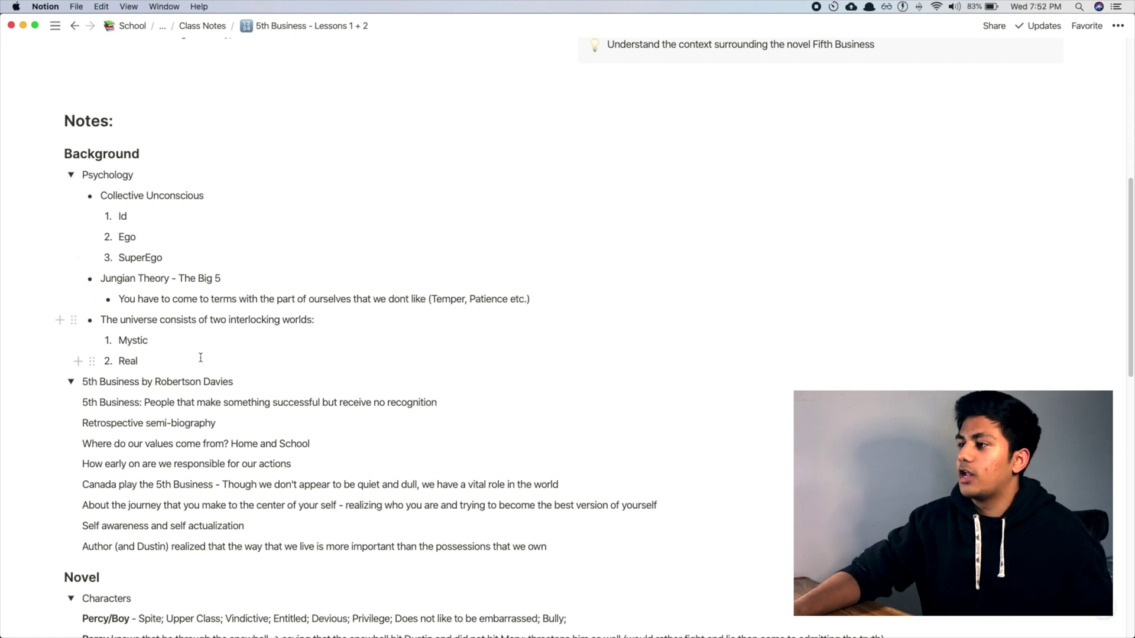
pyautogui.write('/')
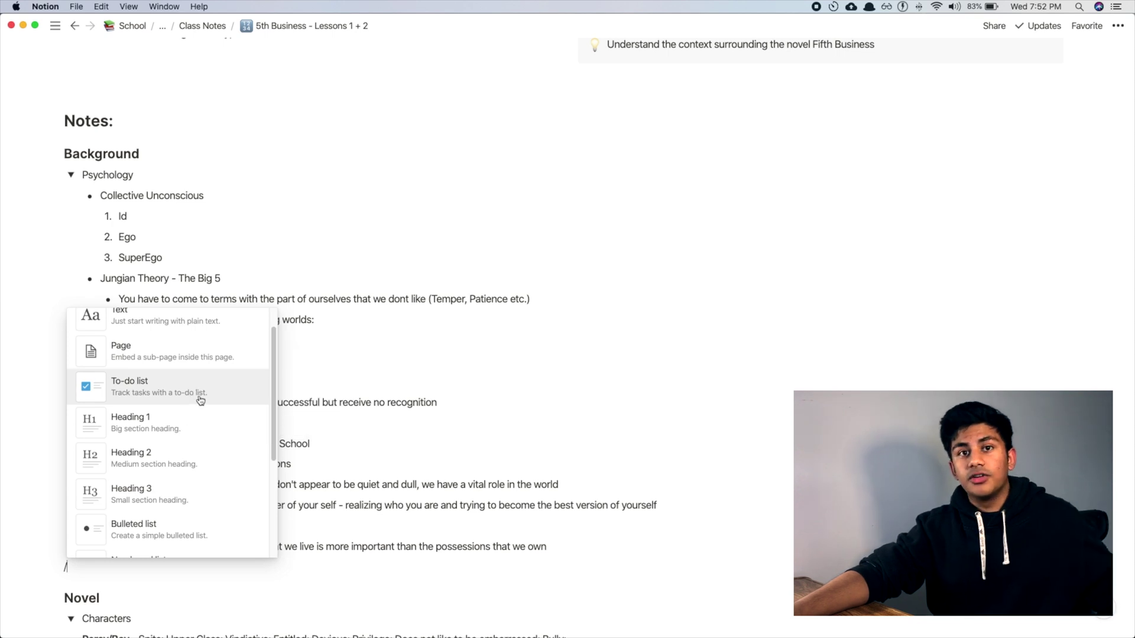
pyautogui.scroll(-1, 198, 398)
pyautogui.scroll(-1, 207, 399)
pyautogui.scroll(-1, 207, 399)
pyautogui.scroll(-1, 201, 417)
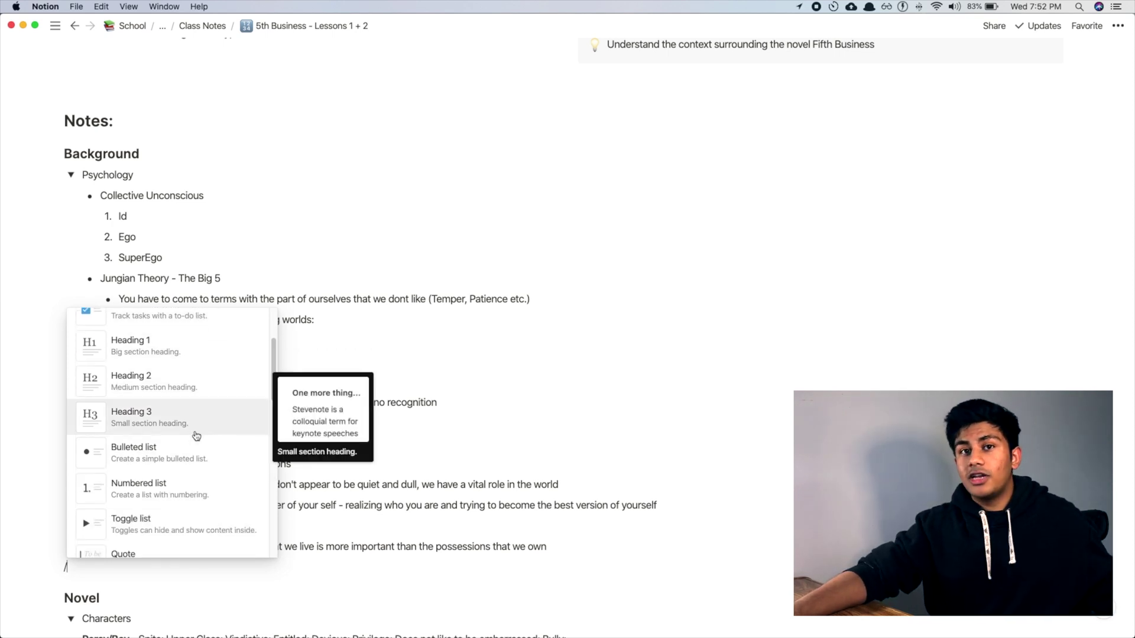
pyautogui.scroll(-1, 236, 449)
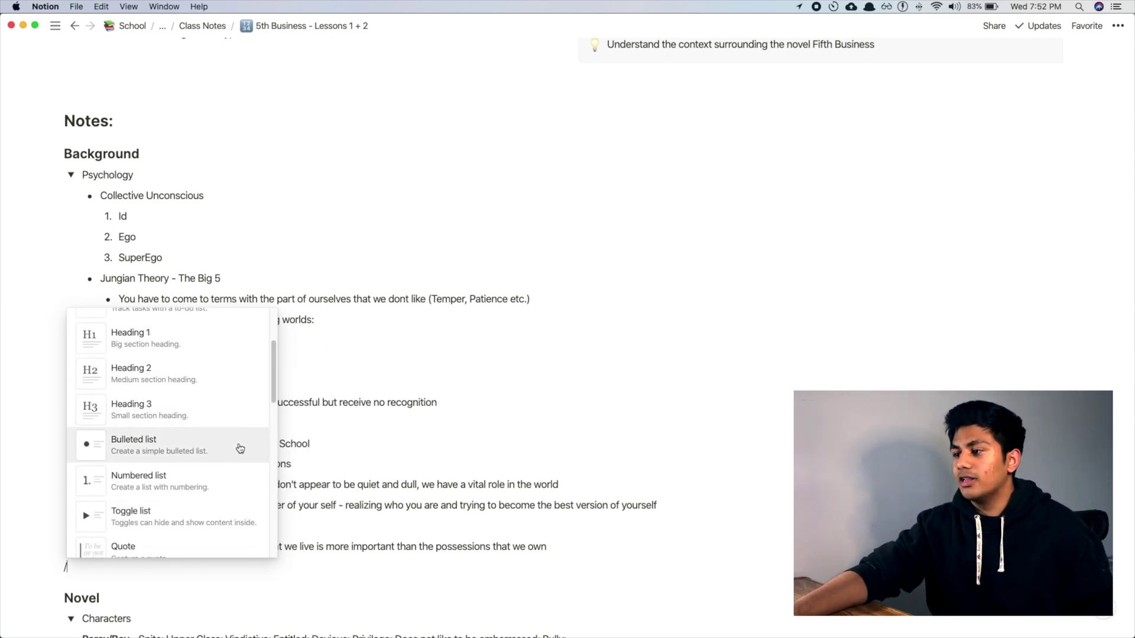
pyautogui.scroll(-1, 254, 460)
pyautogui.scroll(-1, 242, 460)
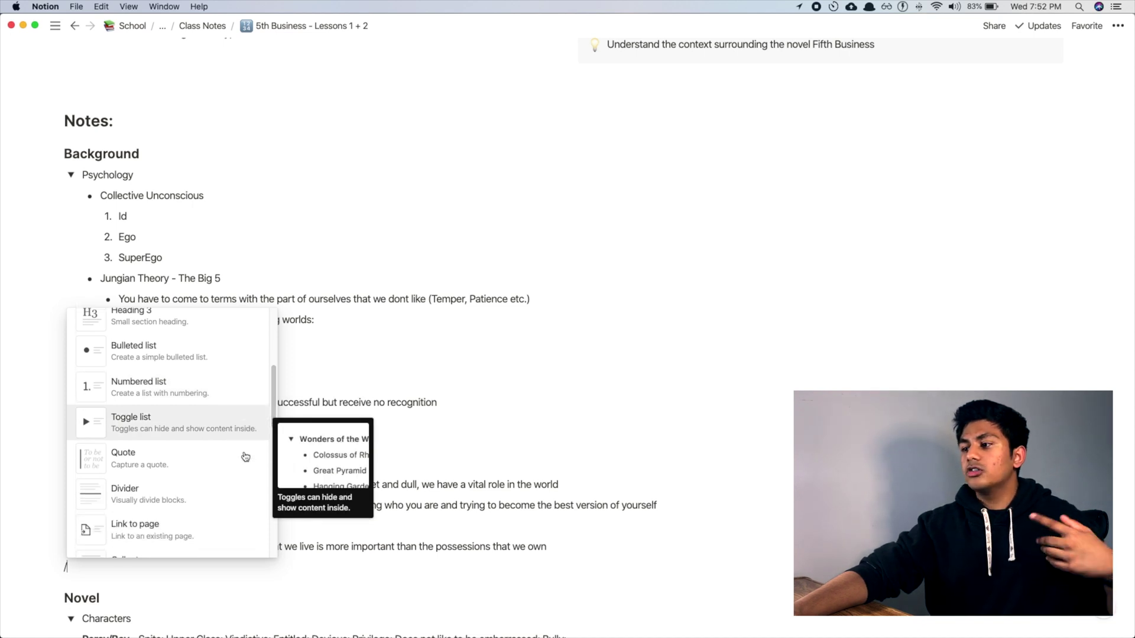
pyautogui.scroll(-2, 168, 458)
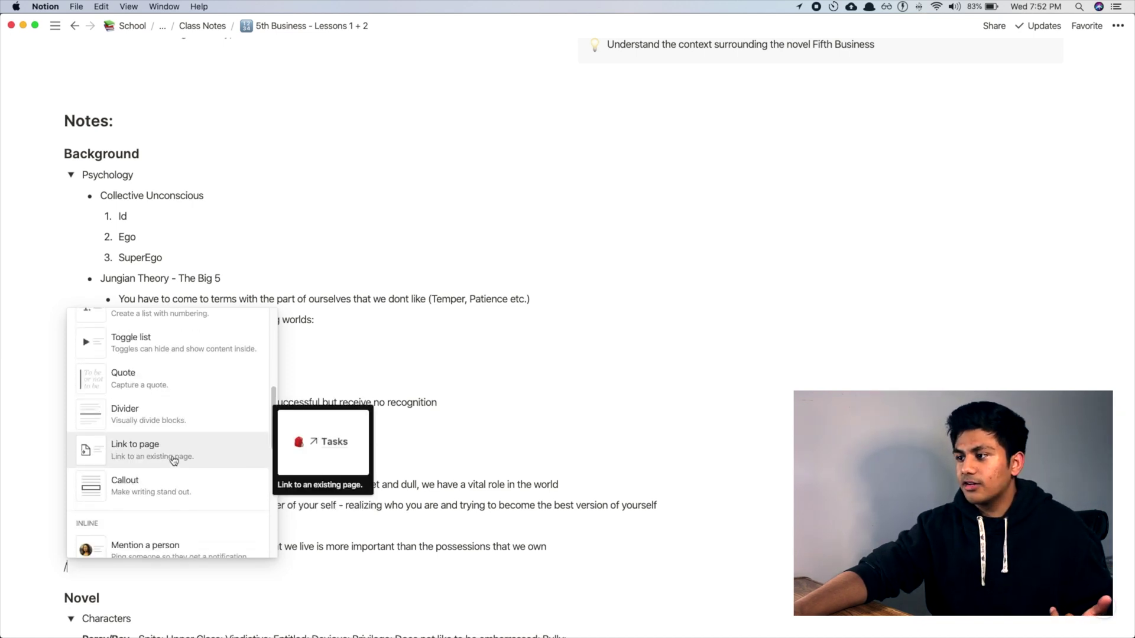
pyautogui.scroll(-1, 183, 454)
pyautogui.scroll(-1, 184, 452)
pyautogui.scroll(-2, 188, 449)
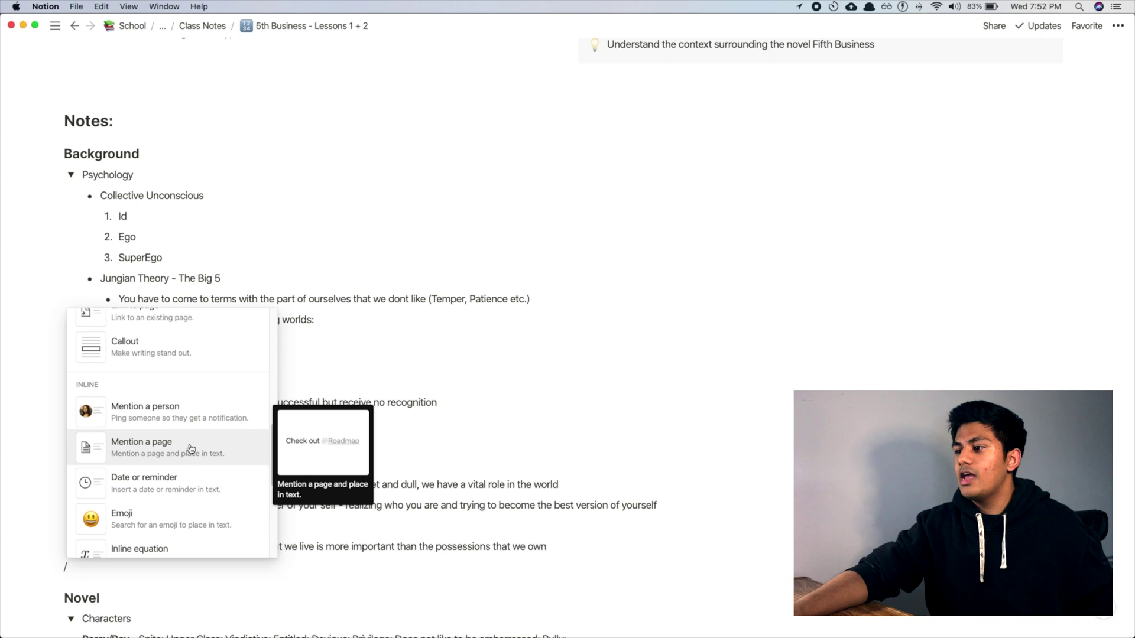
pyautogui.scroll(-4, 191, 447)
pyautogui.scroll(-3, 189, 440)
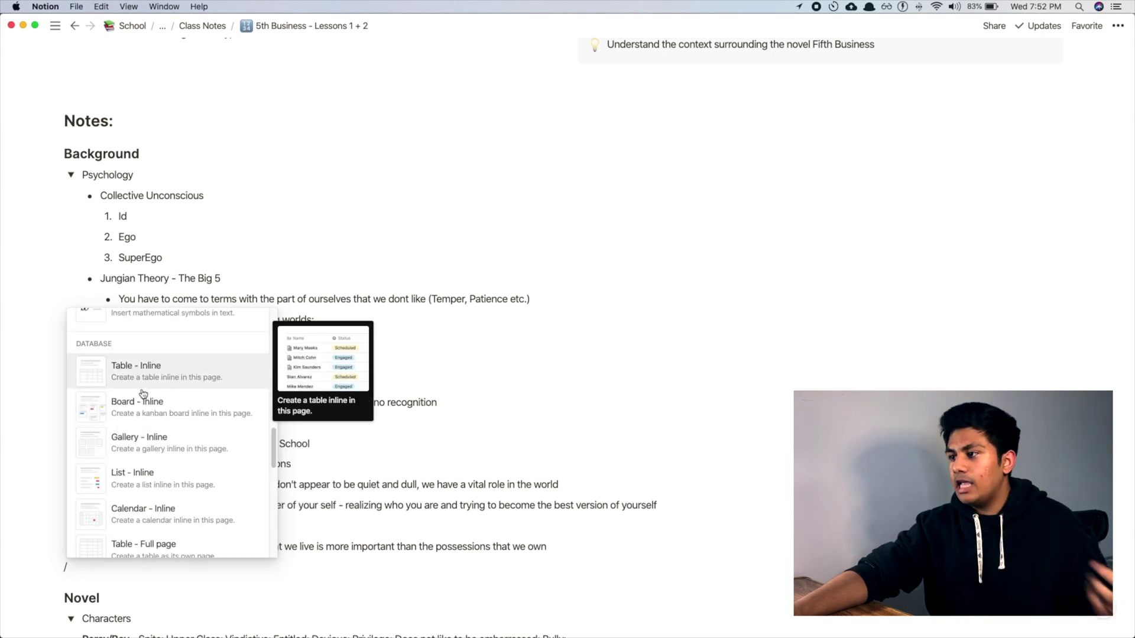
pyautogui.scroll(-2, 166, 417)
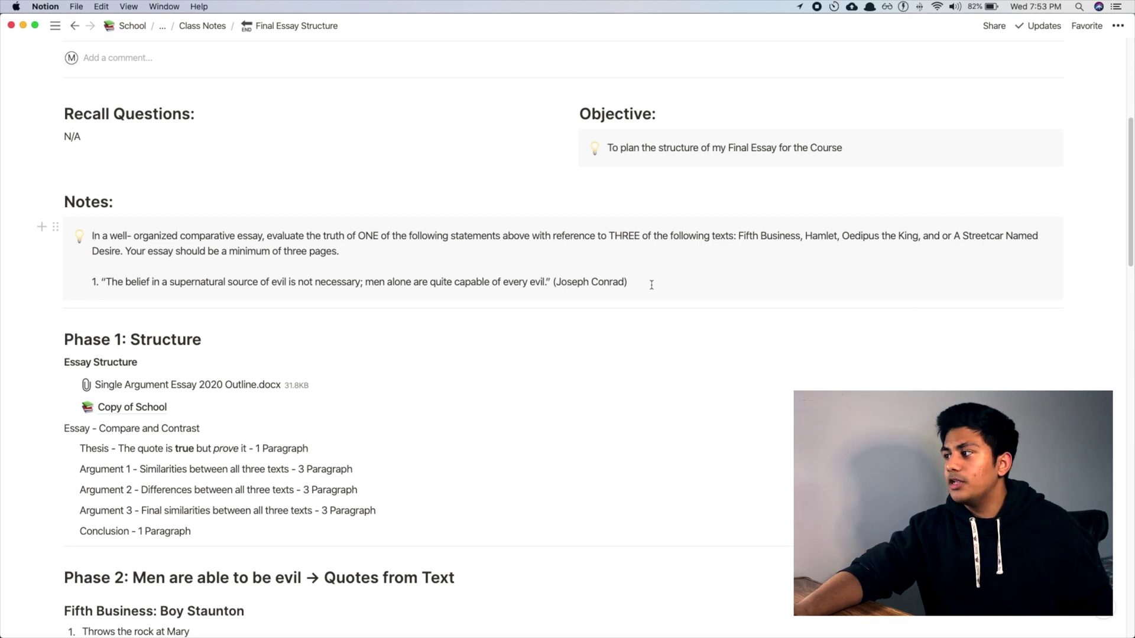
# Scroll the Final Essay Structure note past Phase 1 to the Phase 2 Boy Staunton quotes
pyautogui.scroll(-3, 458, 266)
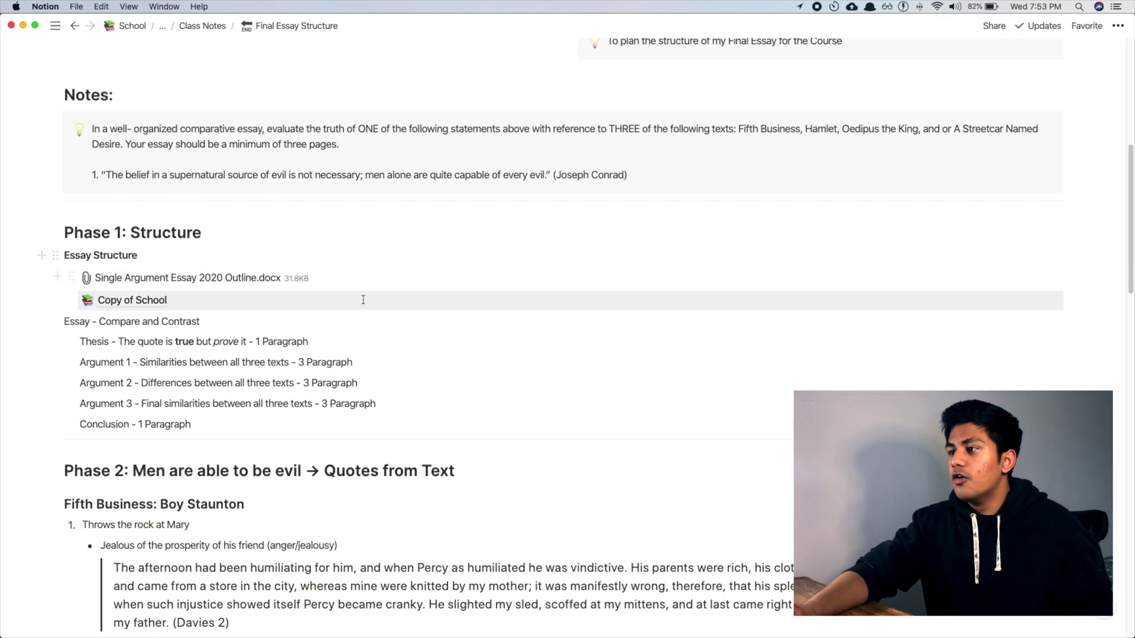
pyautogui.scroll(-1, 416, 281)
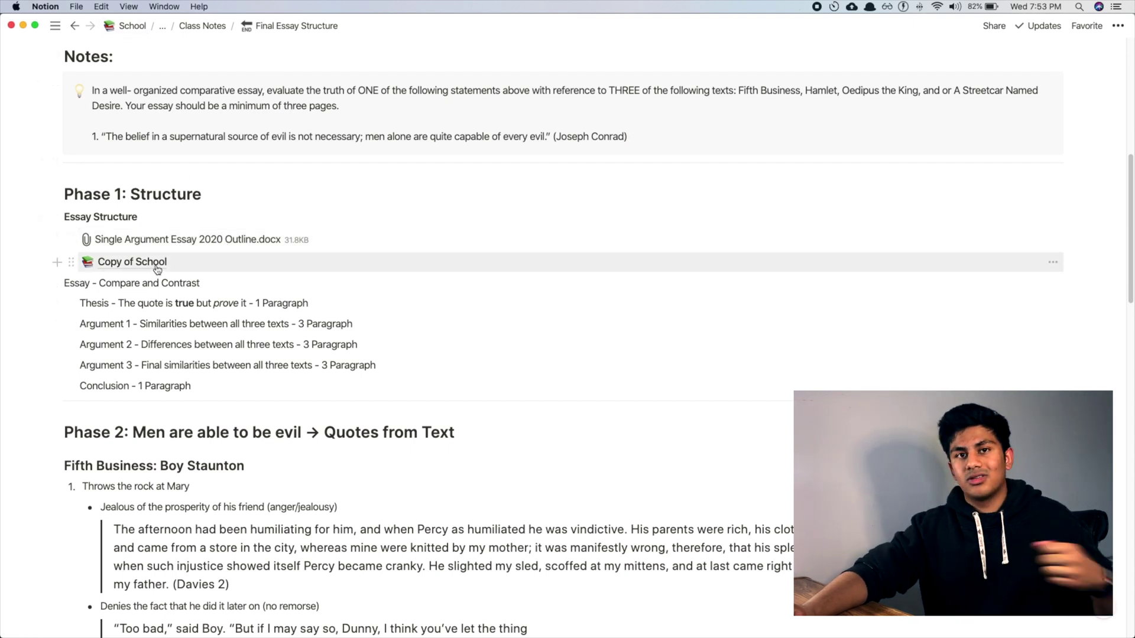
pyautogui.scroll(-1, 213, 263)
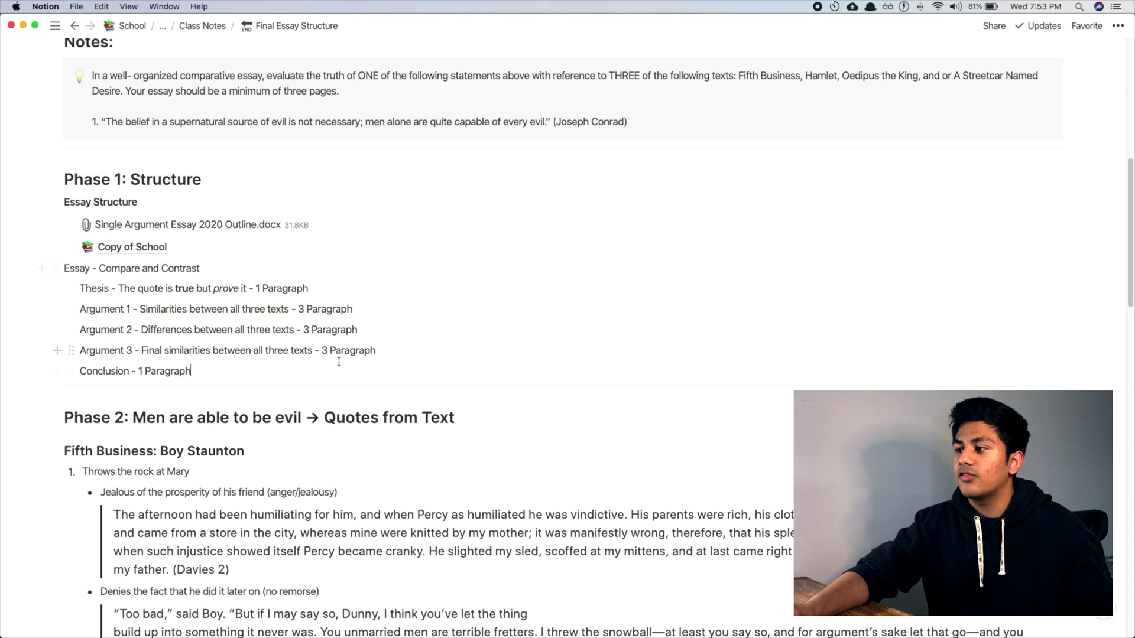
pyautogui.scroll(-1, 354, 360)
pyautogui.scroll(-5, 355, 354)
pyautogui.scroll(-1, 350, 352)
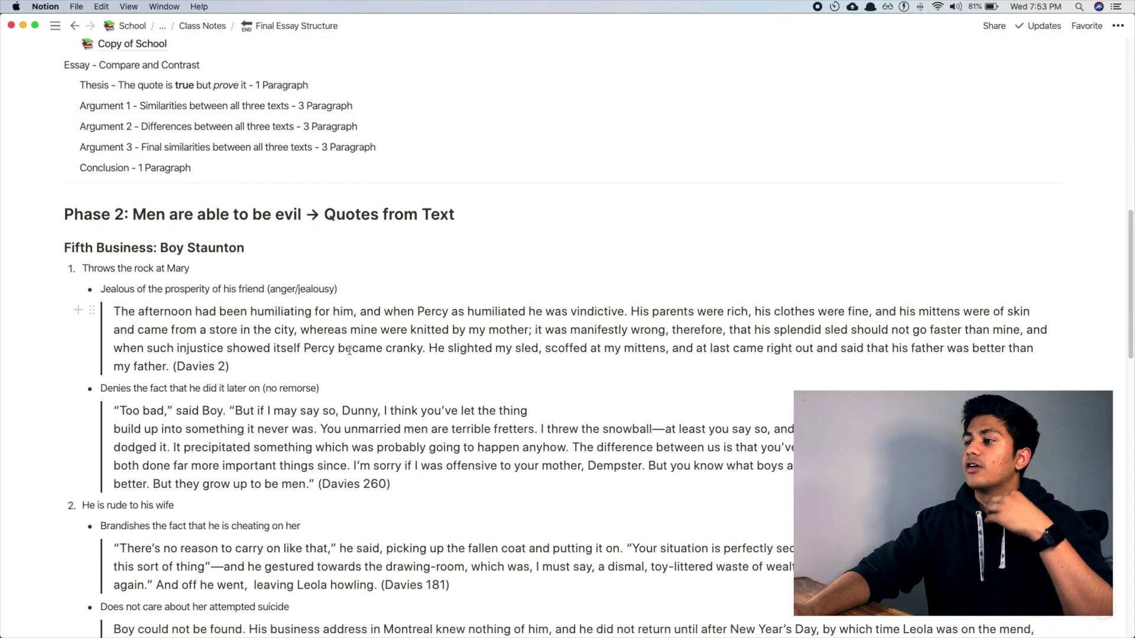
pyautogui.scroll(-4, 284, 254)
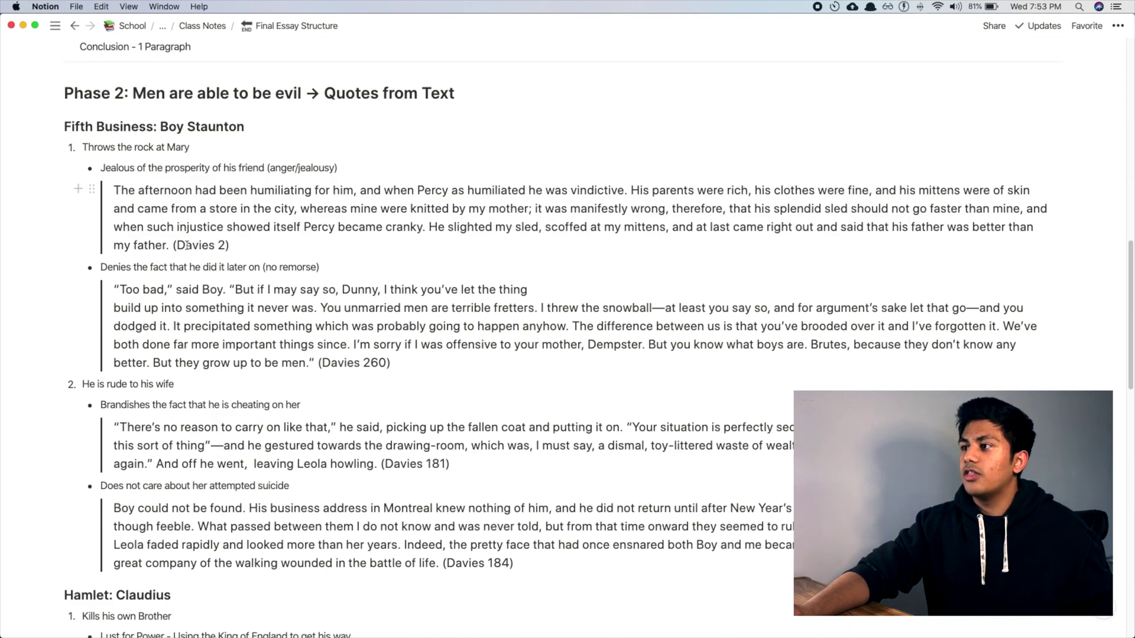
# Place the cursor in the first quote ending in (Davies 2)
pyautogui.click(248, 243)
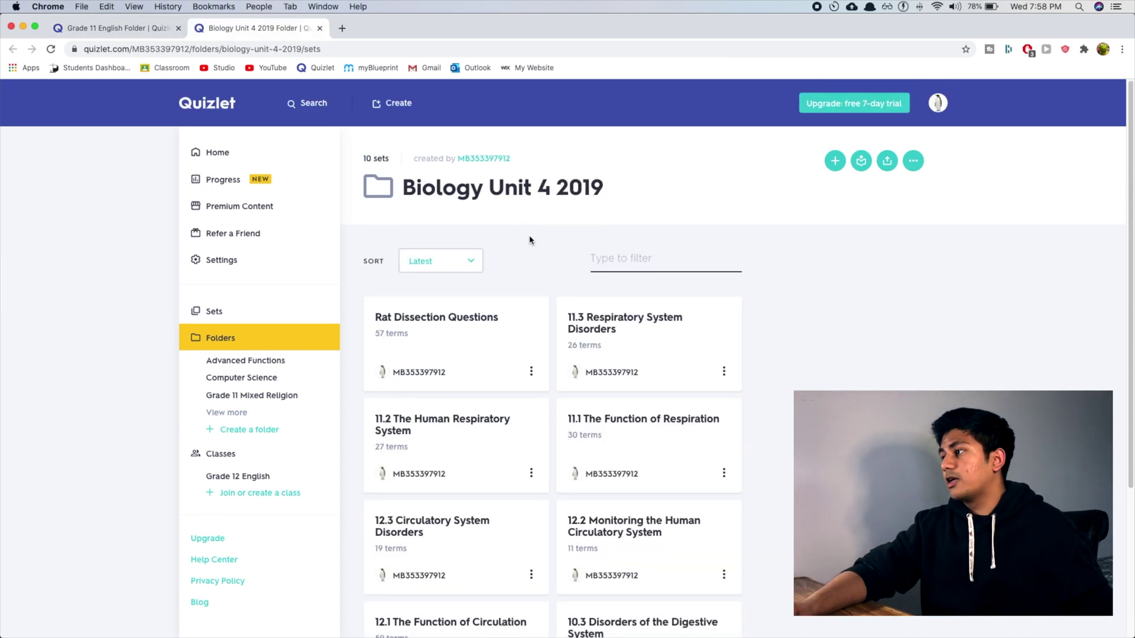
# Scroll the Biology Unit 4 2019 folder, check the Grade 11 English folder, then go back
pyautogui.scroll(-1, 546, 238)
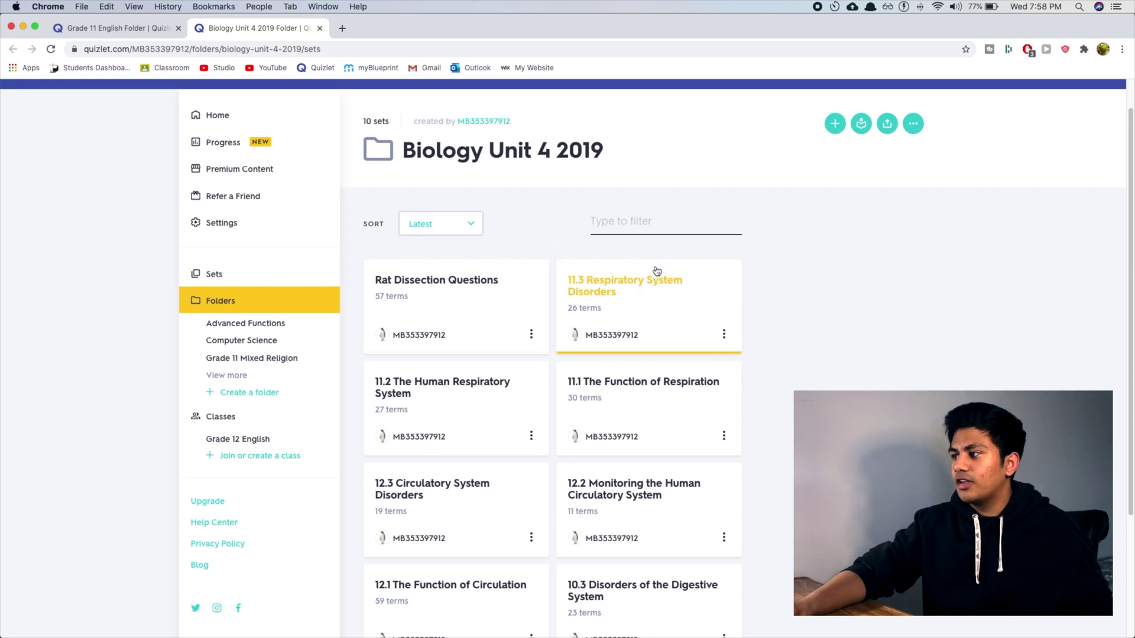
pyautogui.scroll(-5, 656, 271)
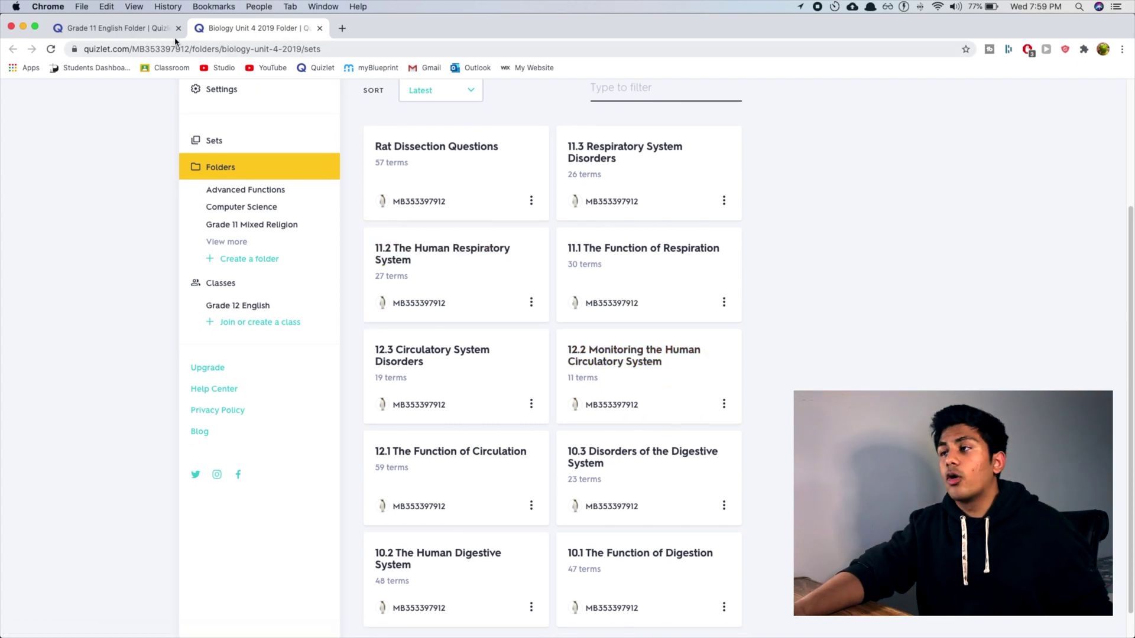
pyautogui.click(145, 31)
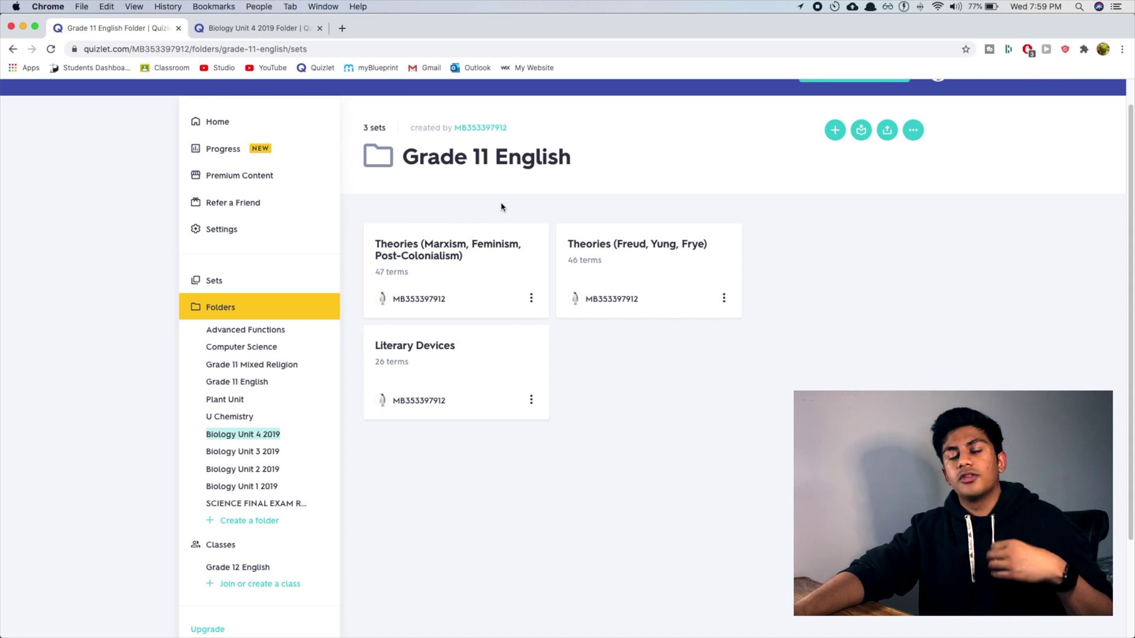
pyautogui.hotkey('ctrl', 'Tab')
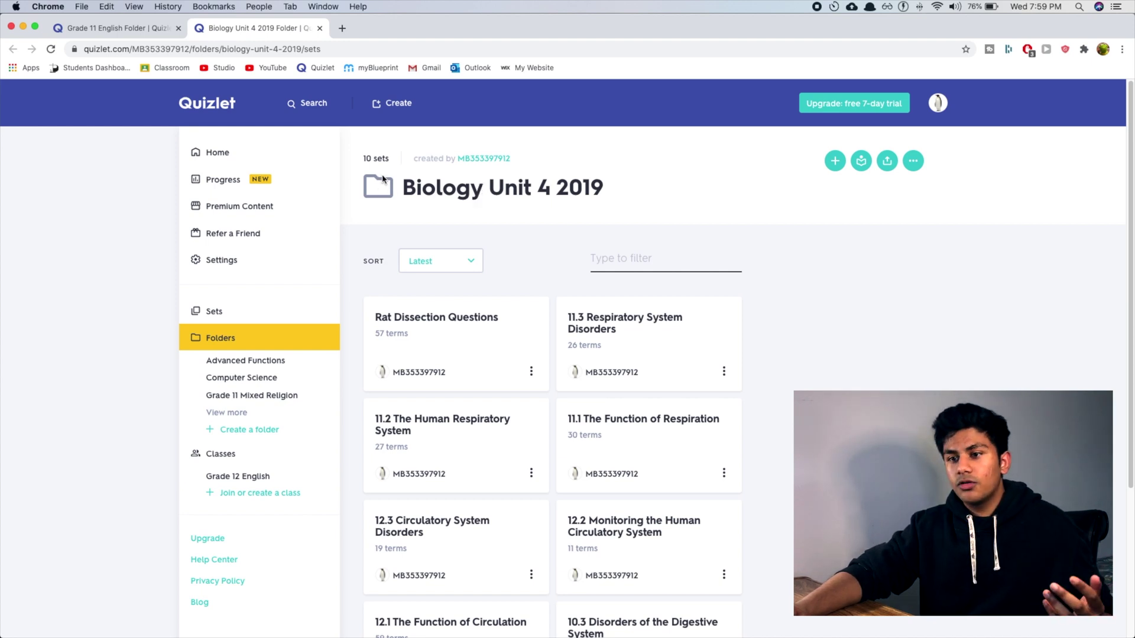
# Browse up and down through the Biology Unit 4 2019 respiratory and circulatory study sets
pyautogui.scroll(-1, 627, 262)
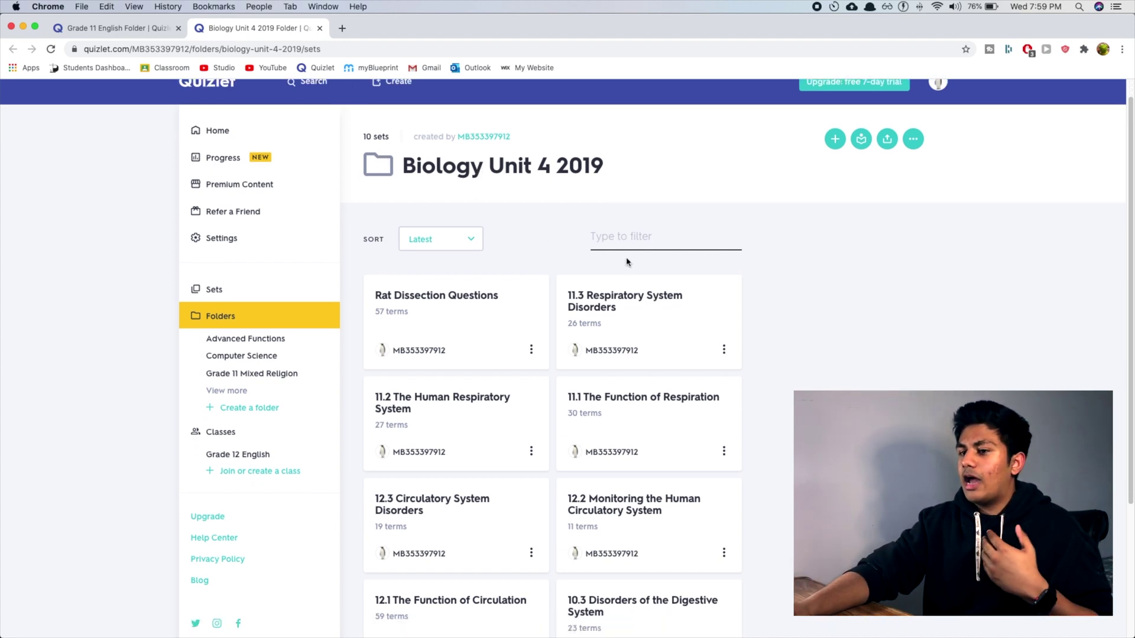
pyautogui.scroll(-1, 627, 262)
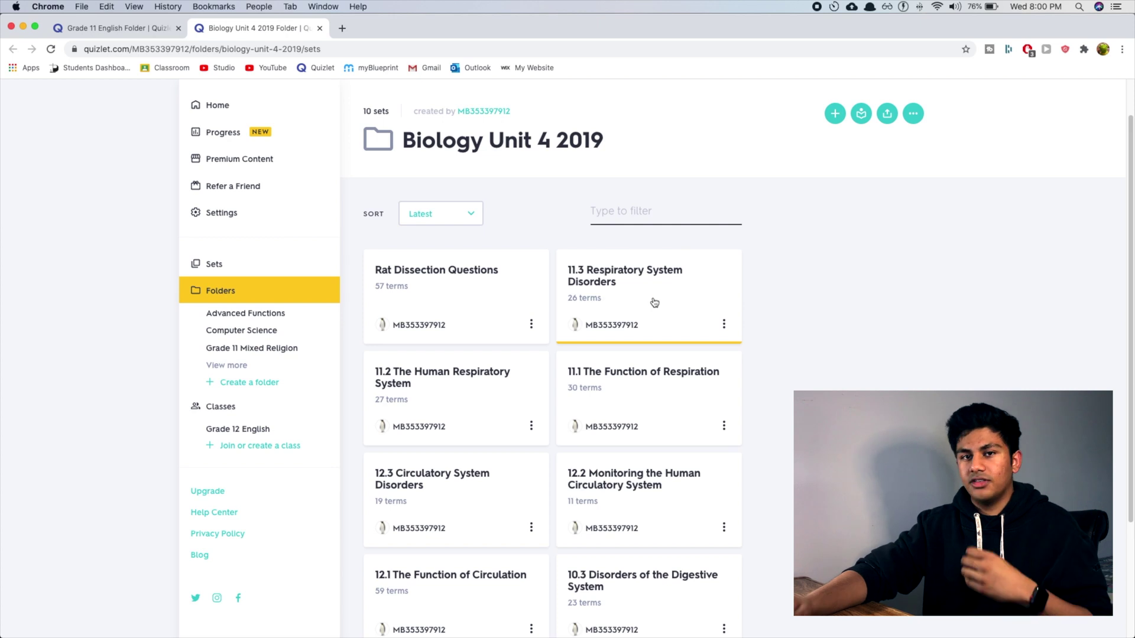
pyautogui.scroll(-5, 655, 303)
pyautogui.scroll(-1, 682, 228)
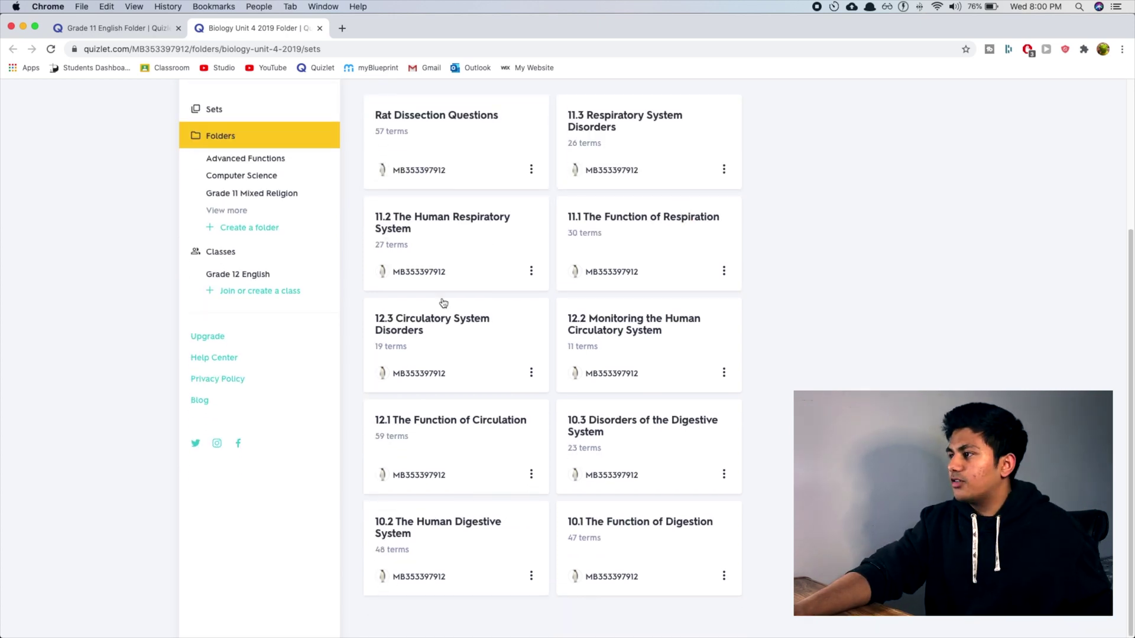
pyautogui.scroll(3, 666, 466)
pyautogui.scroll(4, 656, 443)
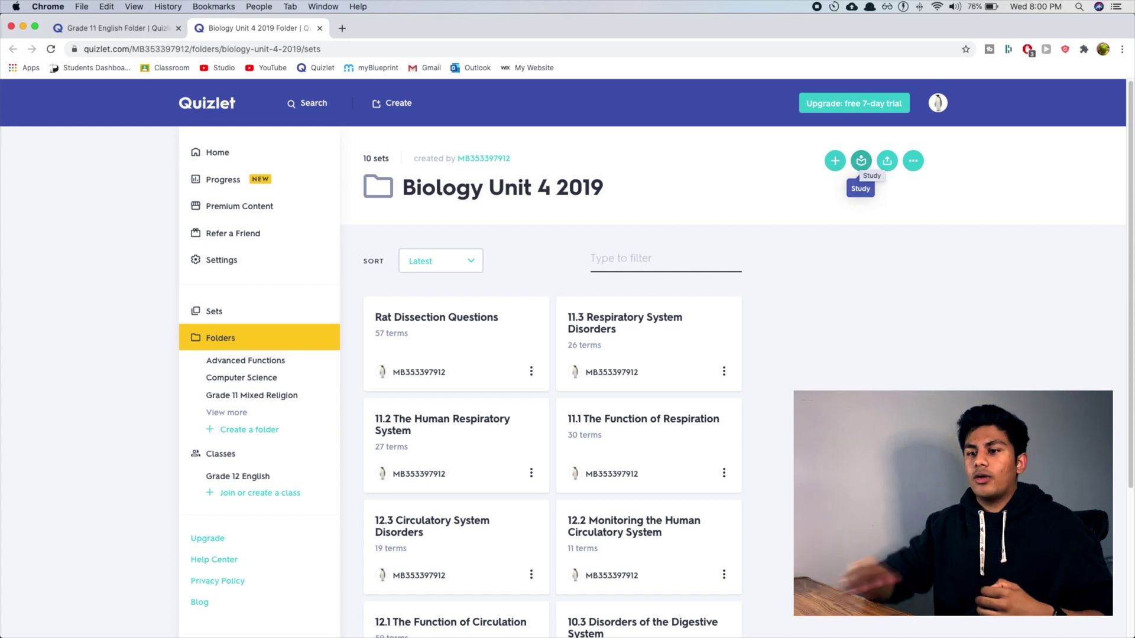
pyautogui.scroll(-6, 680, 436)
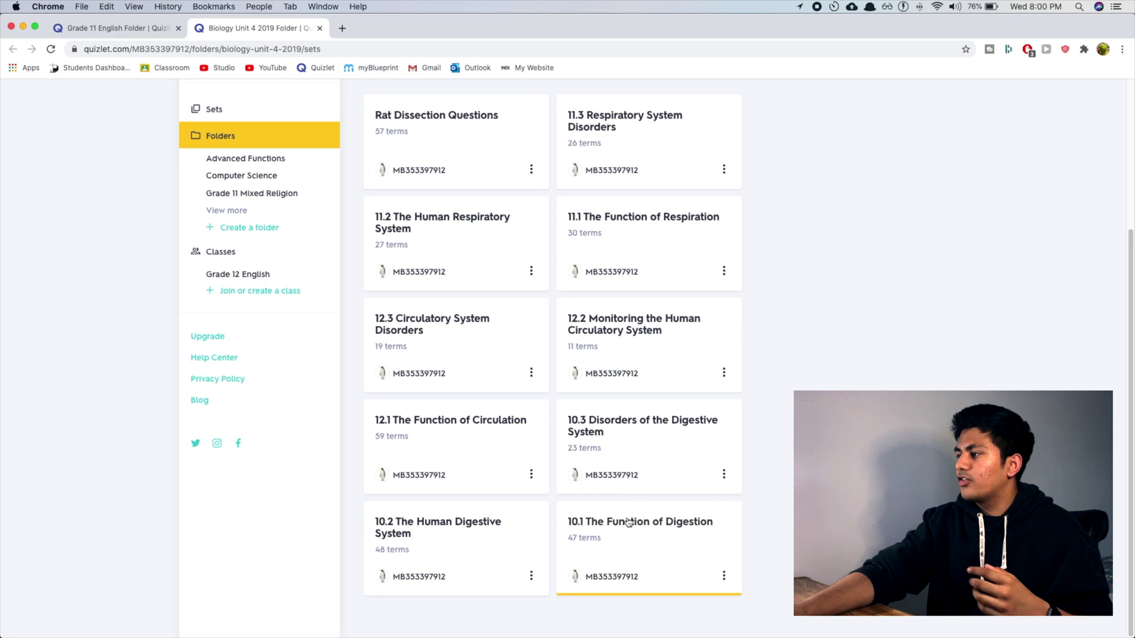
pyautogui.scroll(6, 719, 454)
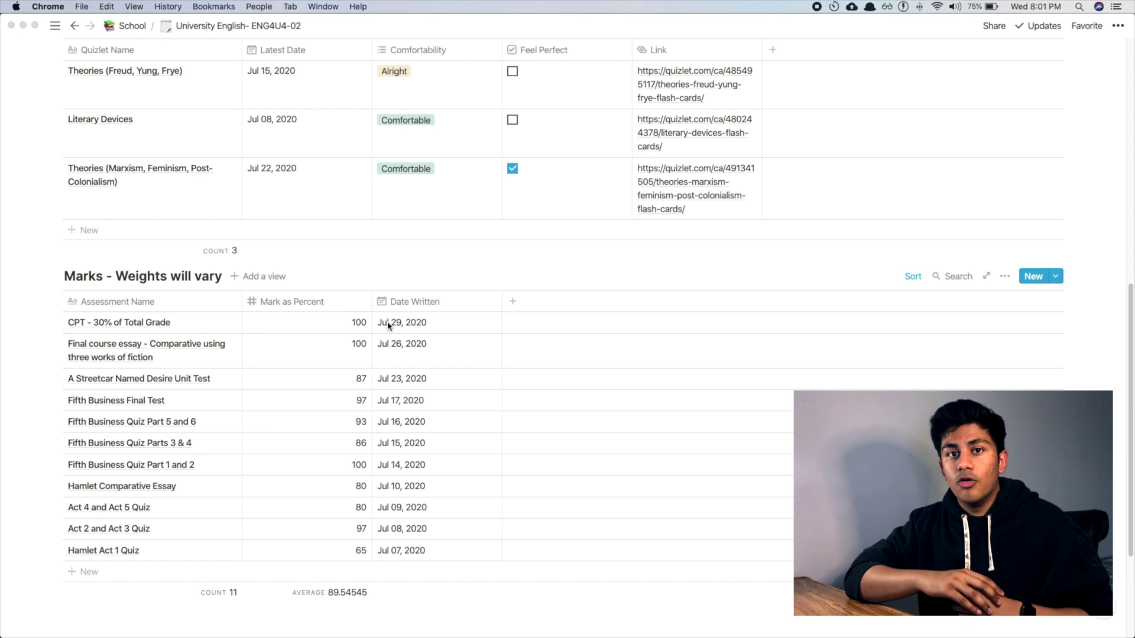
pyautogui.scroll(-1, 267, 524)
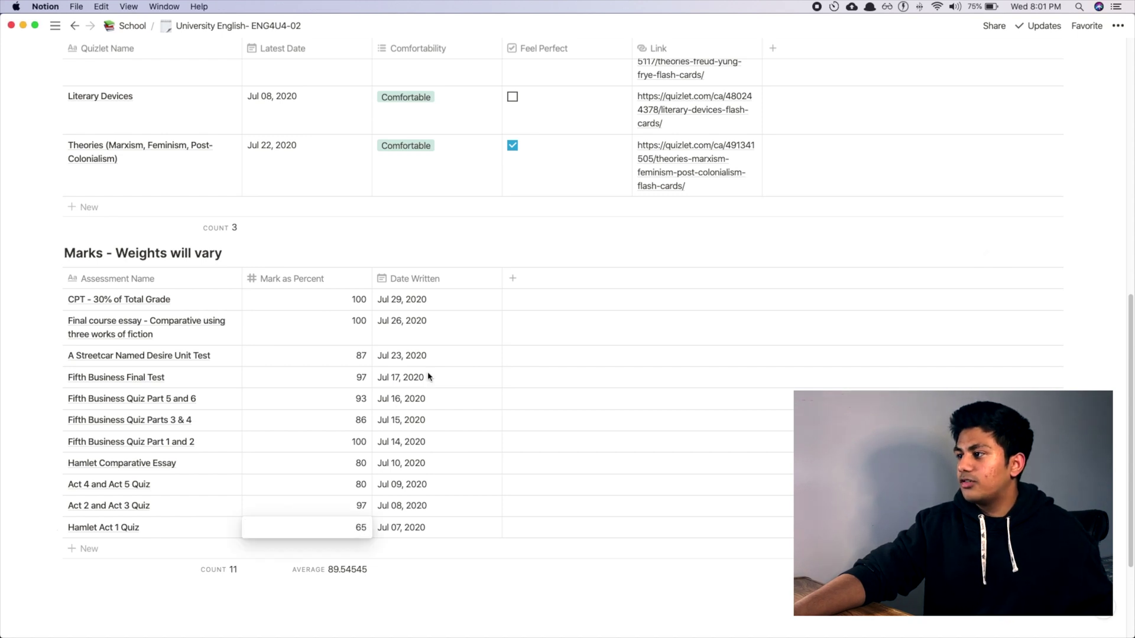
pyautogui.press('Escape')
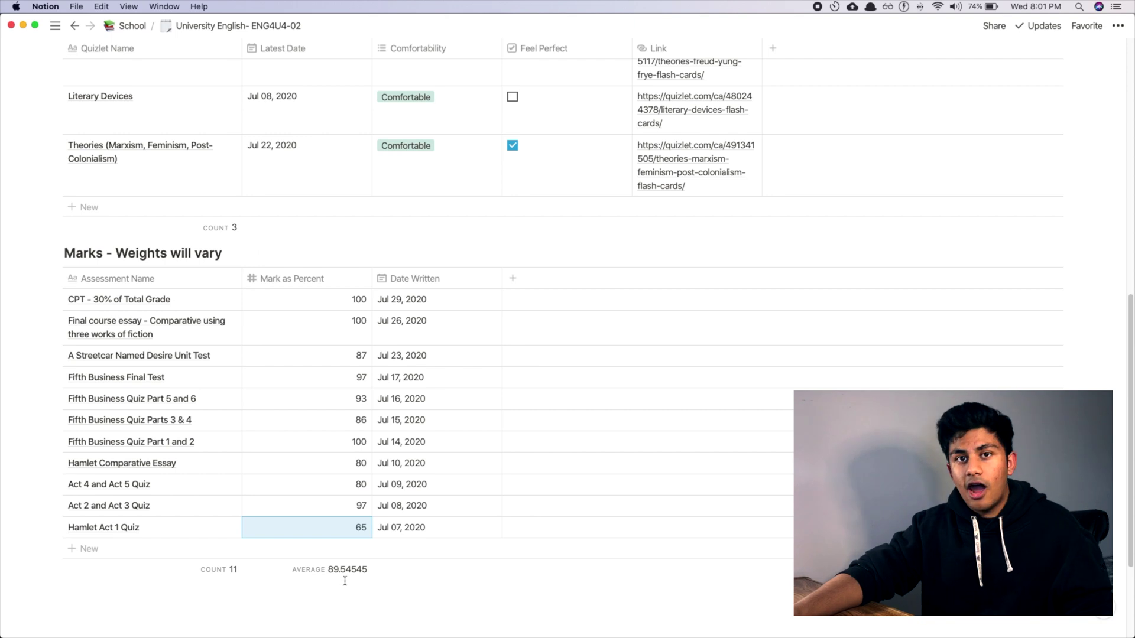
pyautogui.moveTo(474, 360)
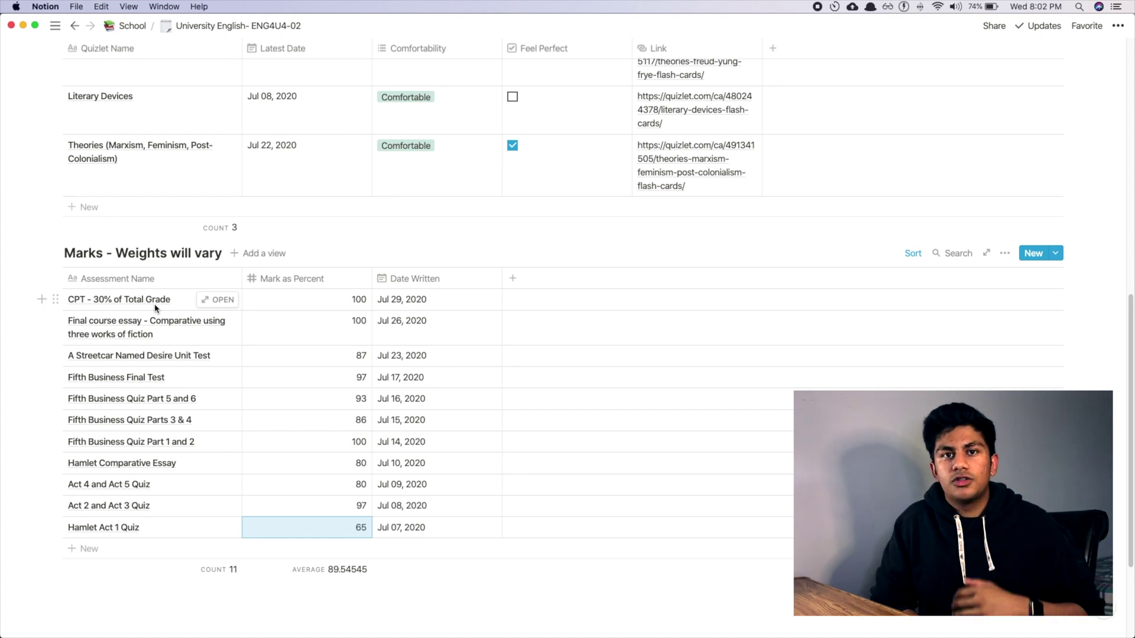
pyautogui.moveTo(354, 356)
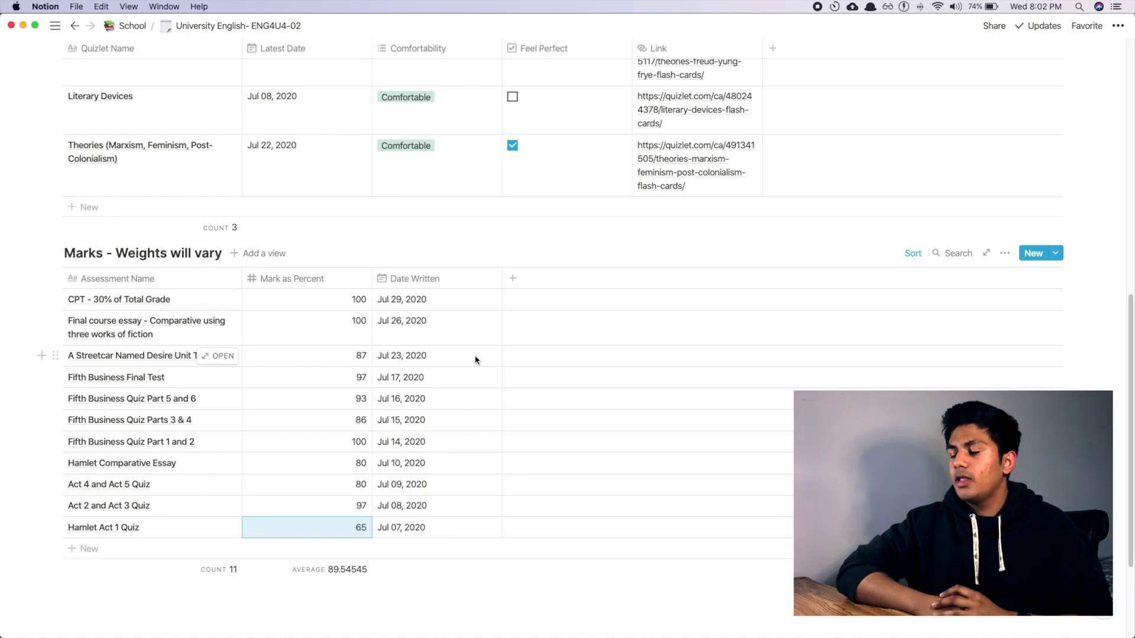
pyautogui.click(913, 254)
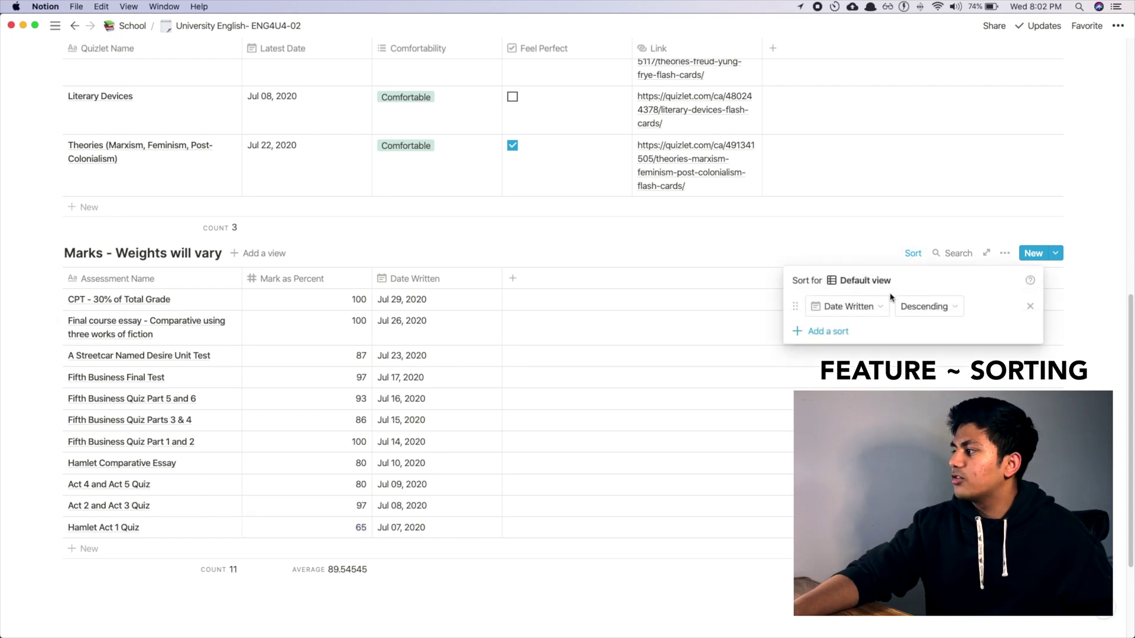
pyautogui.click(865, 252)
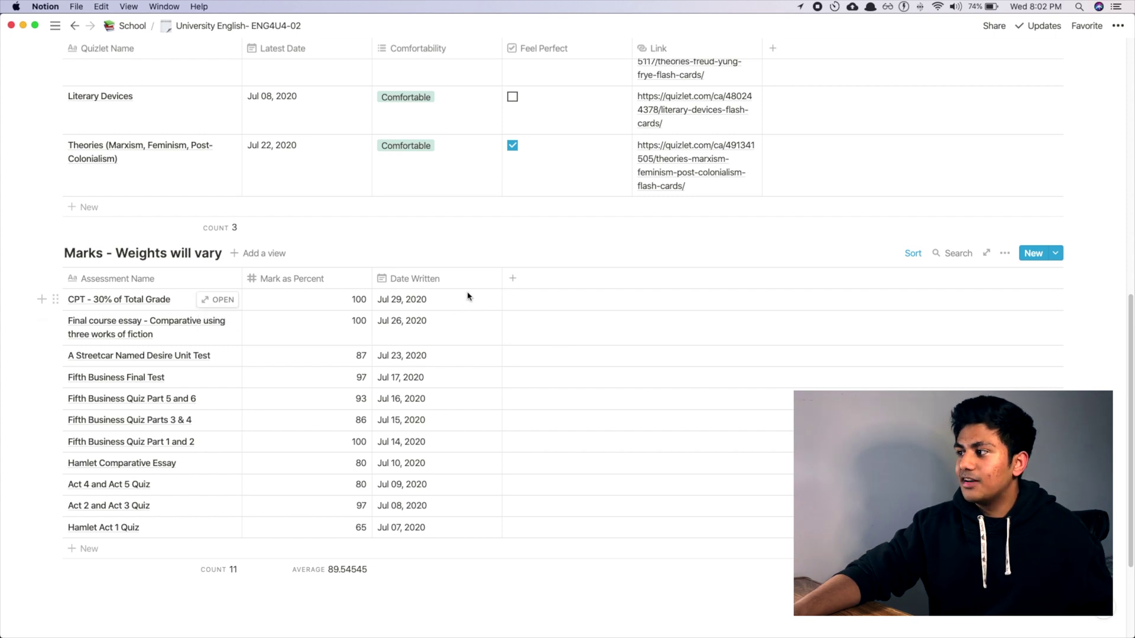